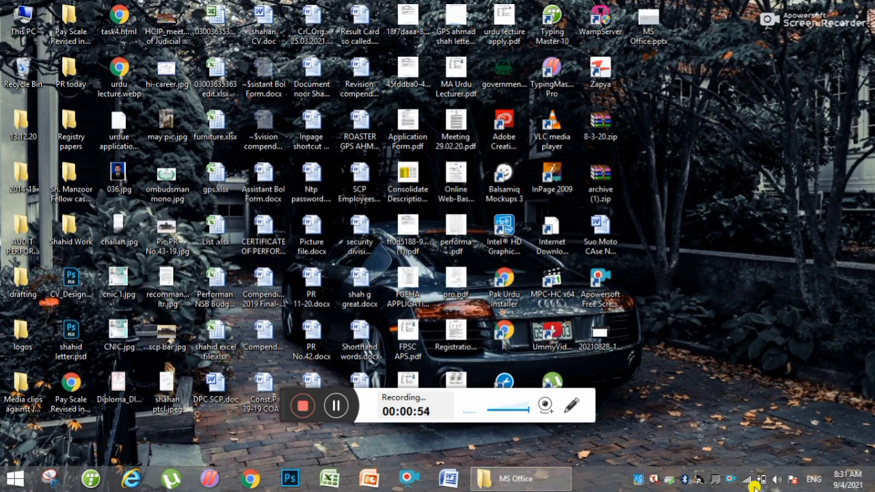
mouse_move(497, 487)
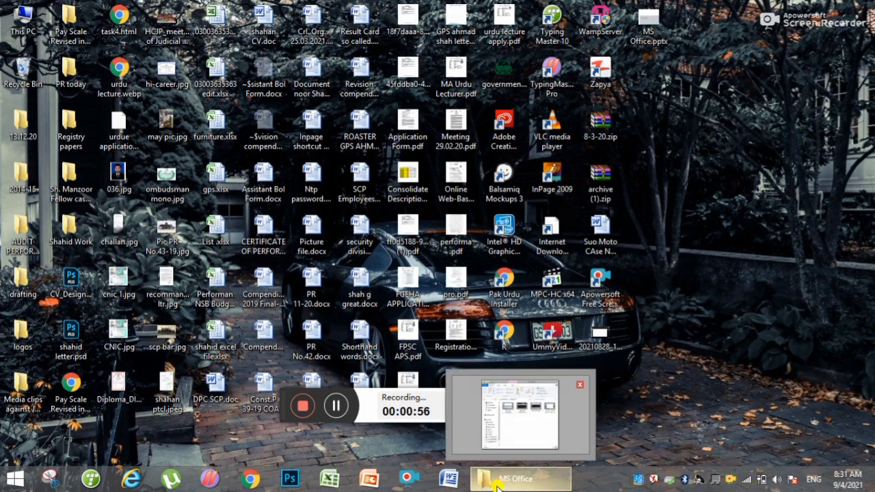
left_click(498, 481)
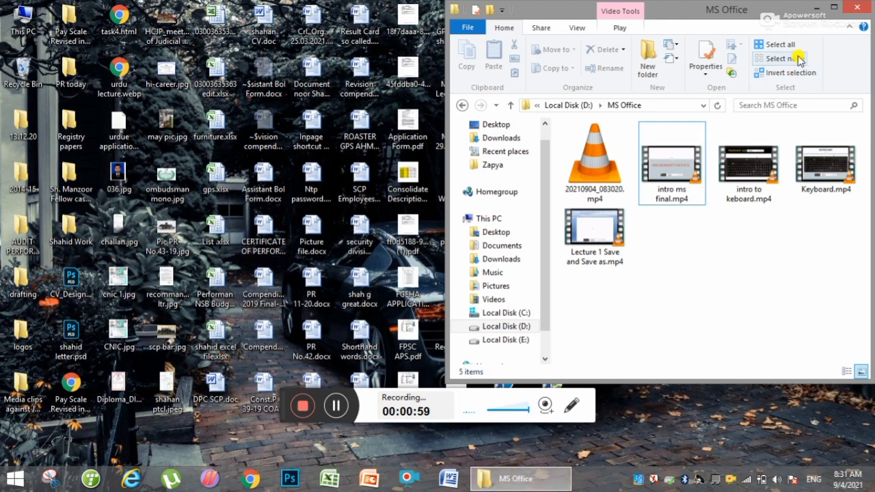
left_click(815, 11)
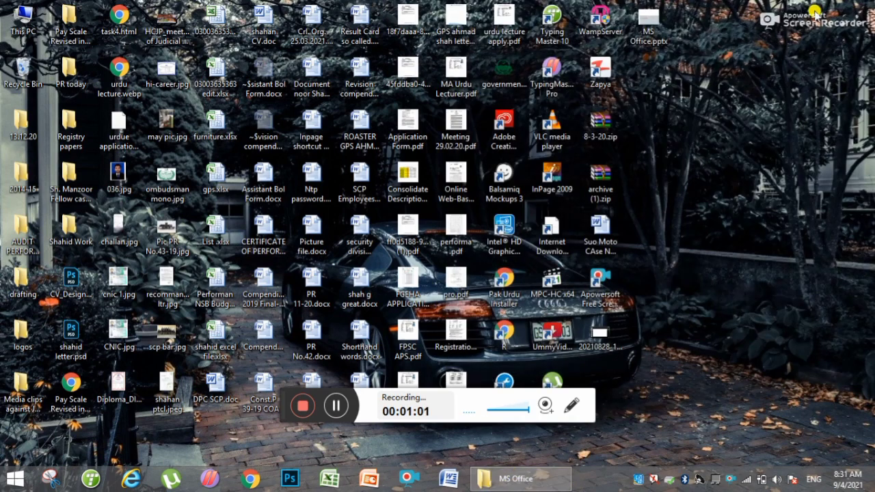
right_click(726, 74)
left_click(744, 111)
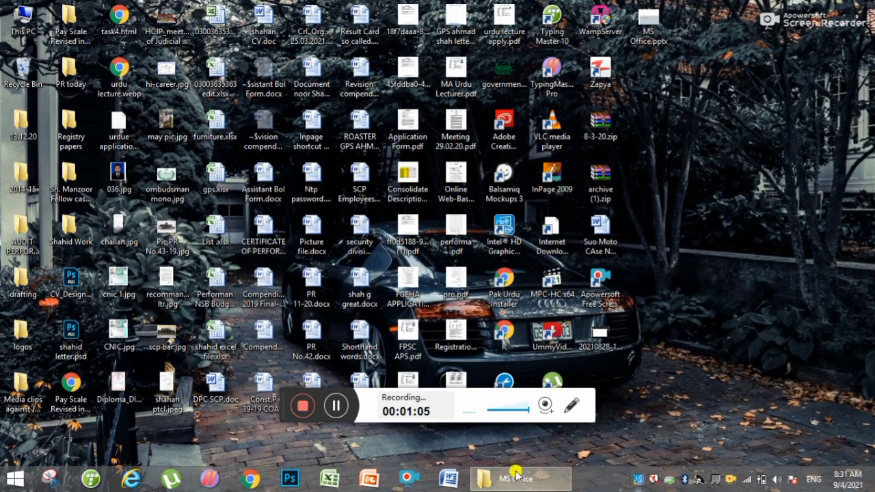
Search the installed apps for "word" and unpin Microsoft Office Word 2007 from the taskbar
left_click(14, 479)
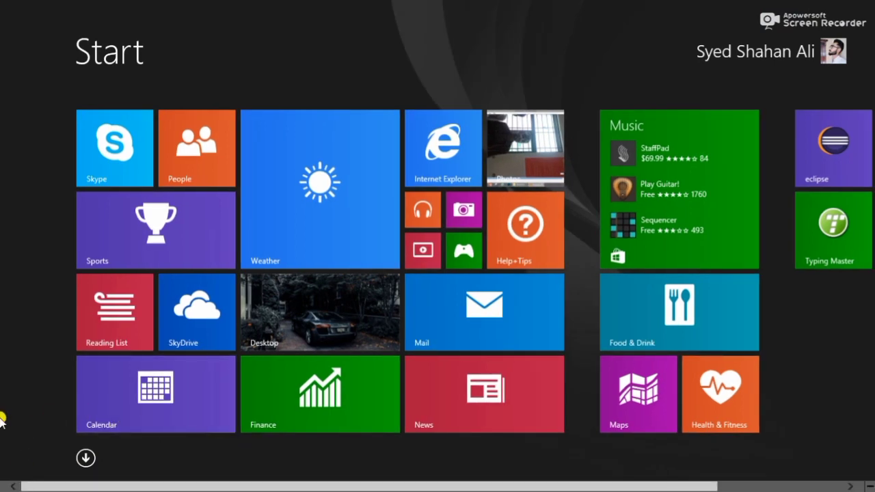
left_click(86, 458)
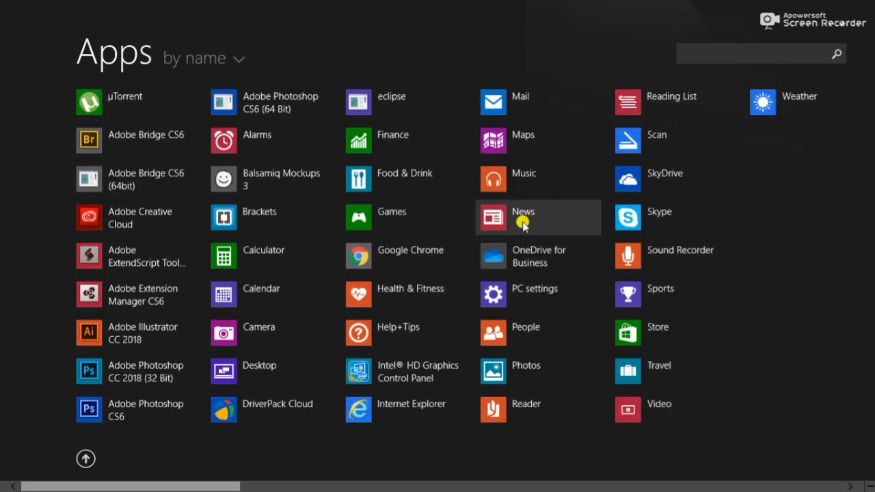
left_click(713, 54)
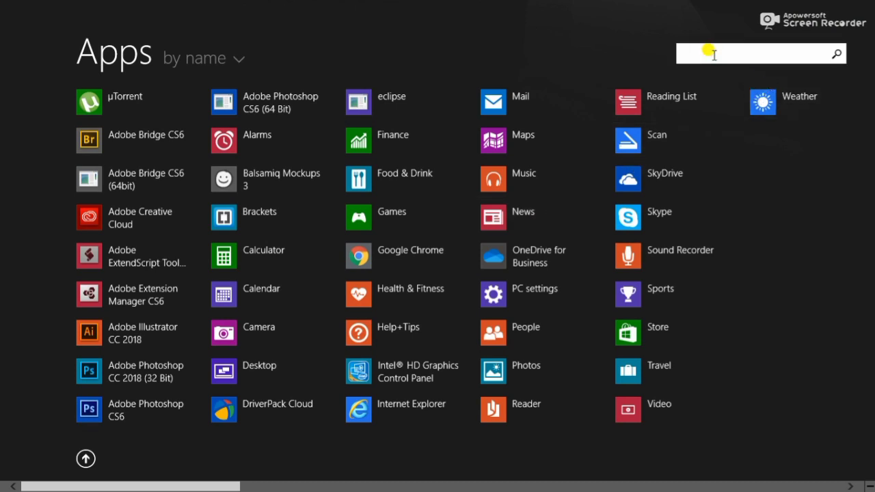
type("w")
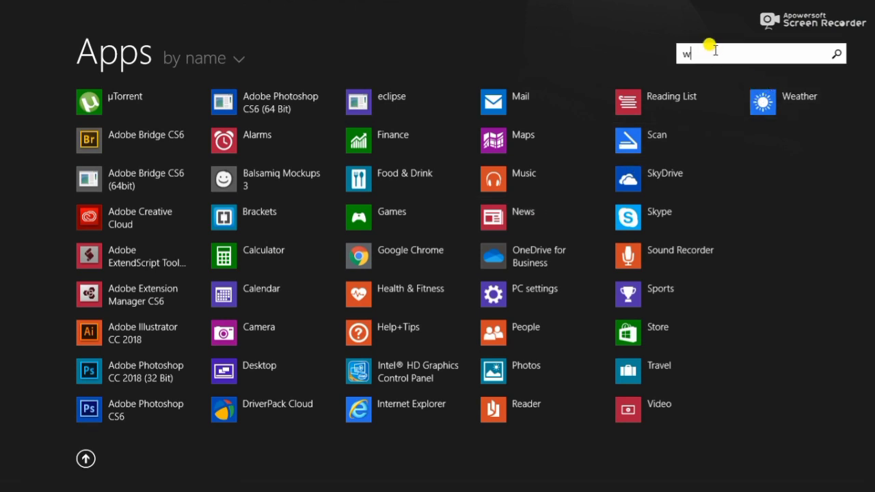
type("ord")
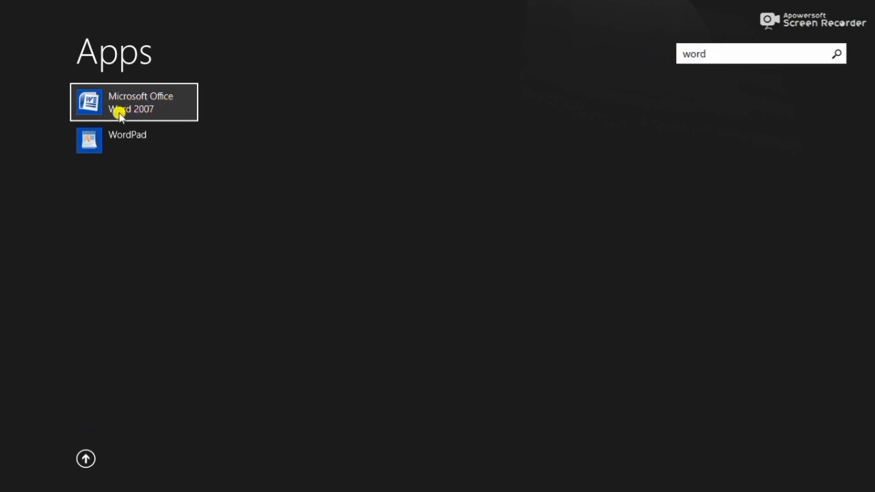
right_click(144, 101)
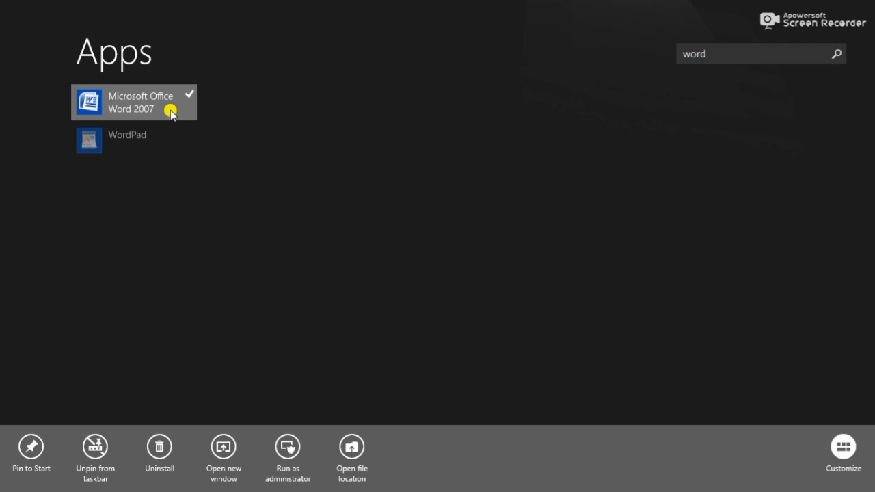
left_click(93, 446)
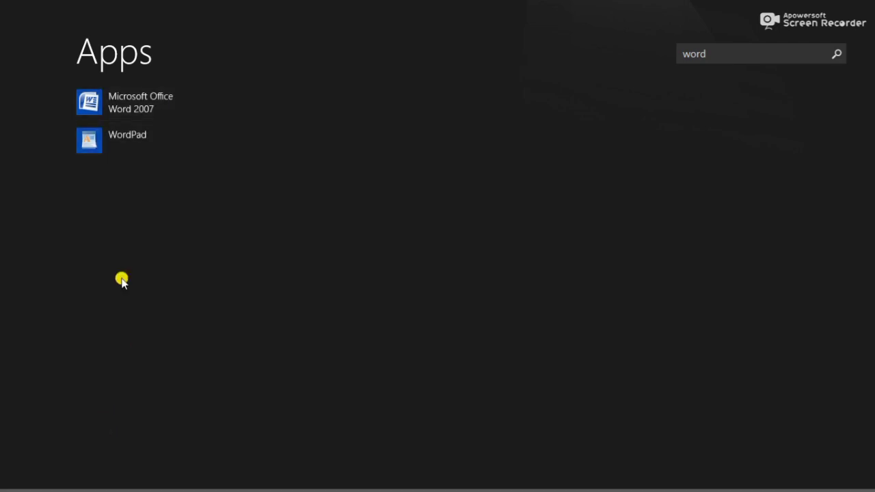
Pin Microsoft Office Word 2007 to the taskbar and return to the desktop
right_click(149, 91)
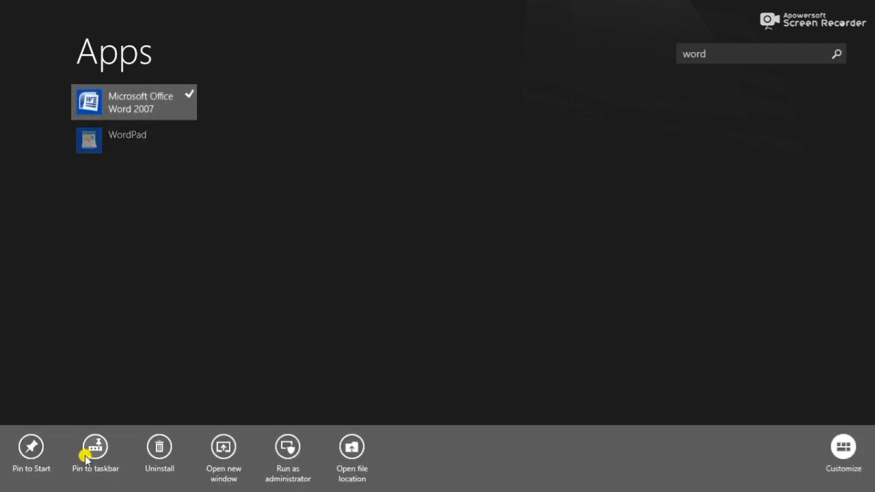
left_click(94, 446)
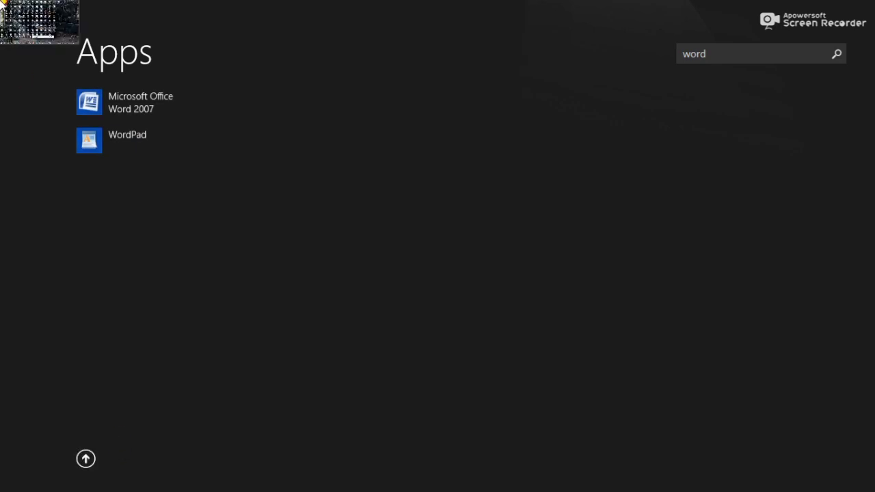
left_click(2, 3)
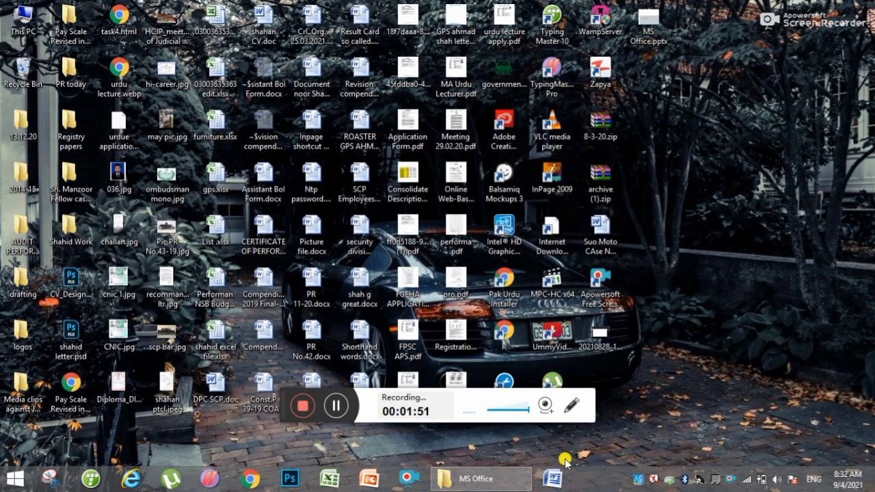
Search the installed apps for "wo" and launch Microsoft Office Word 2007
left_click(13, 478)
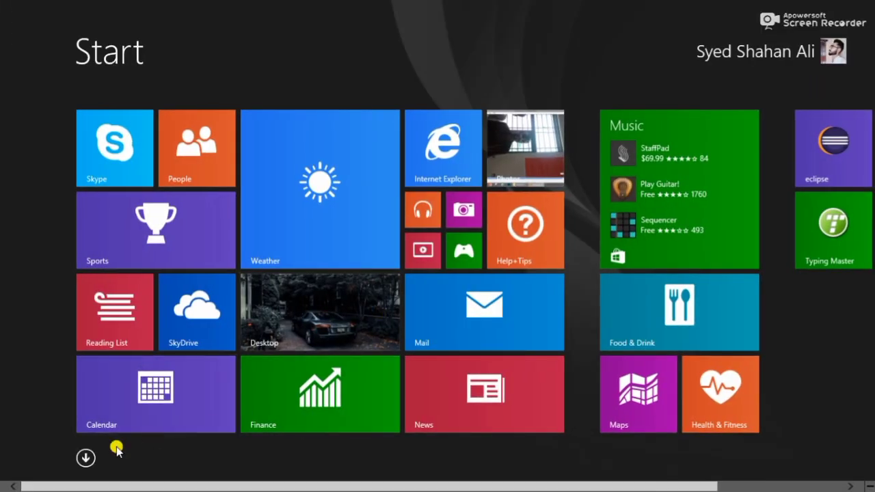
left_click(86, 457)
left_click(761, 54)
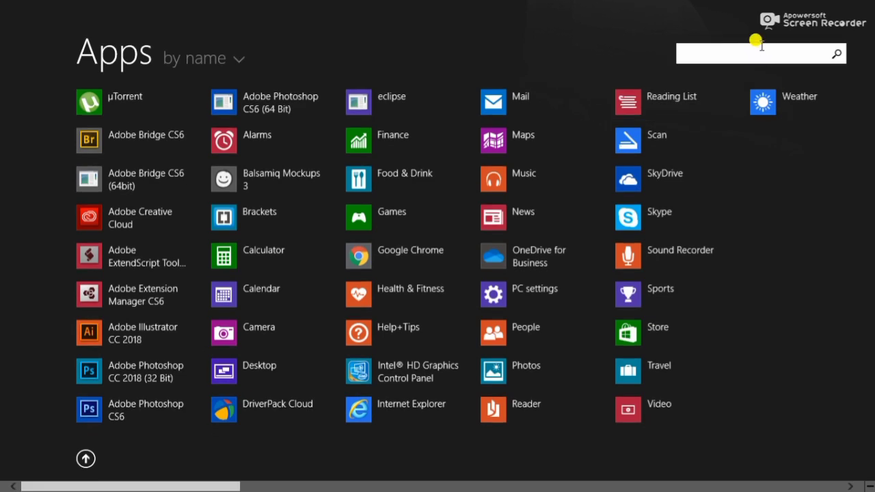
type("wo")
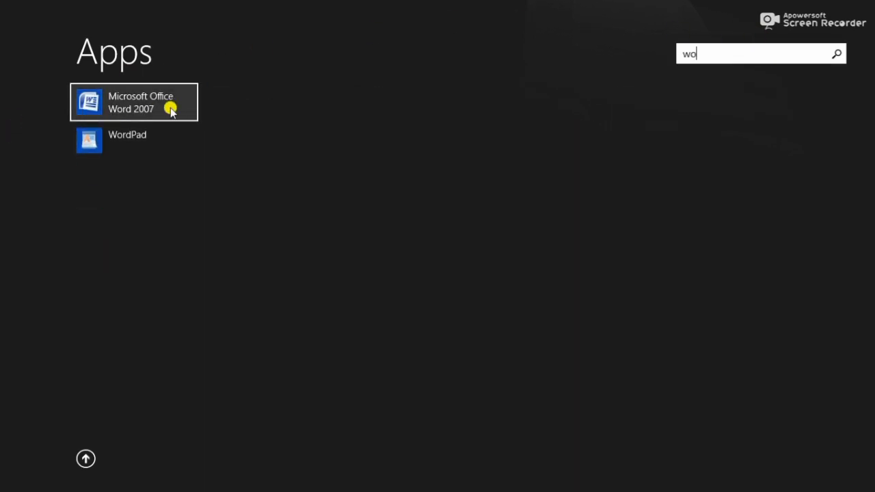
left_click(171, 111)
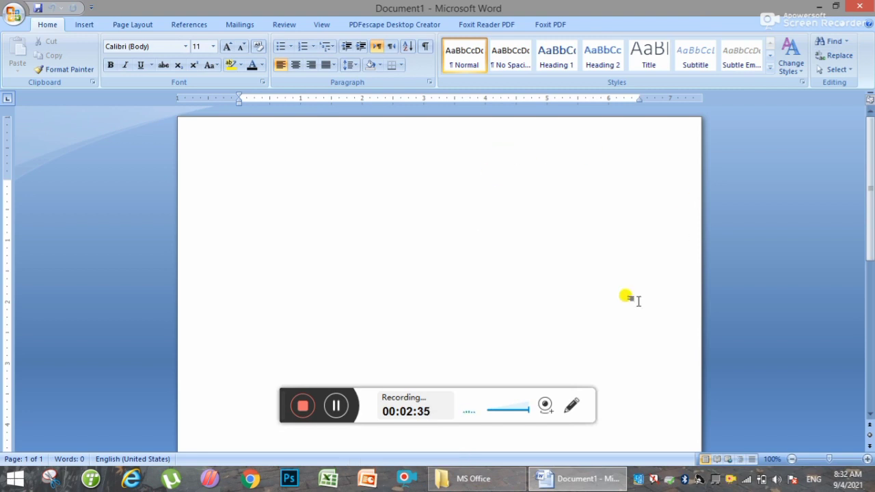
Try out the Word window's restore down, maximize and minimize states, leaving it minimized
left_click(834, 7)
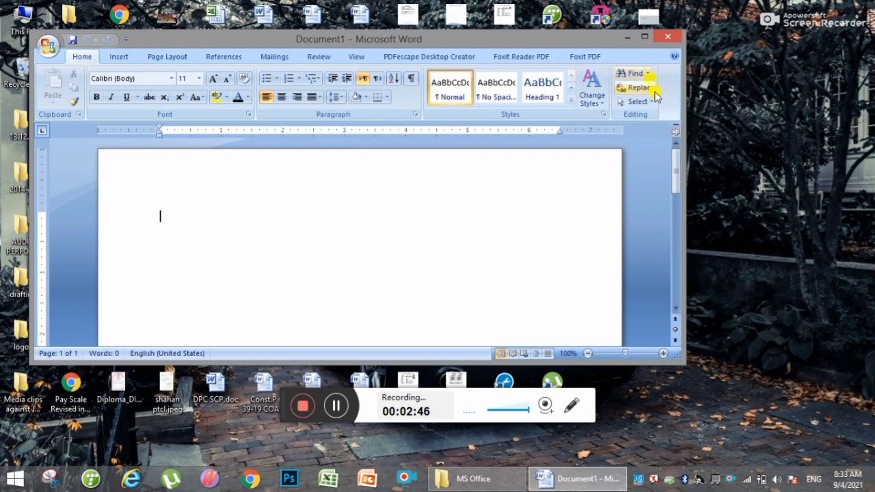
left_click(648, 38)
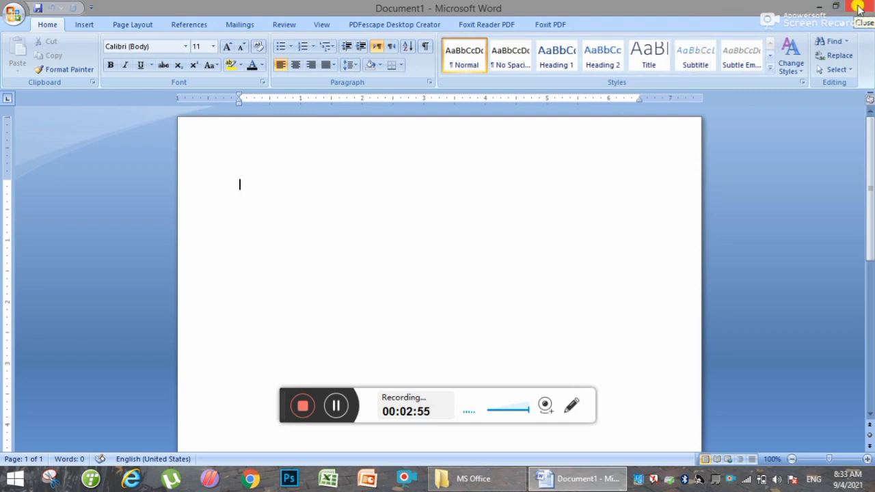
left_click(820, 7)
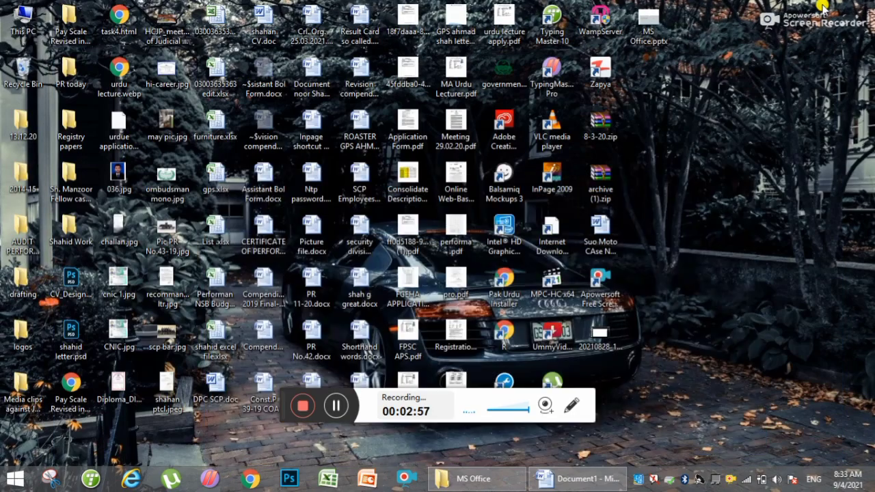
left_click(567, 478)
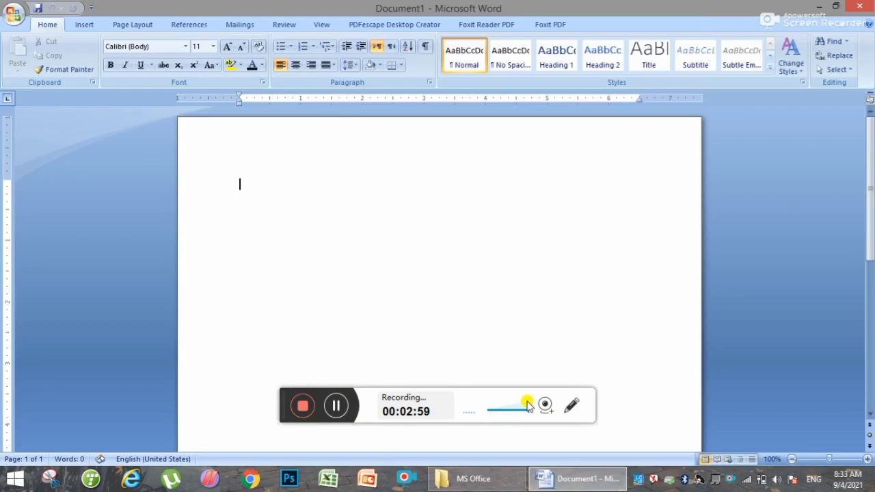
left_click(820, 7)
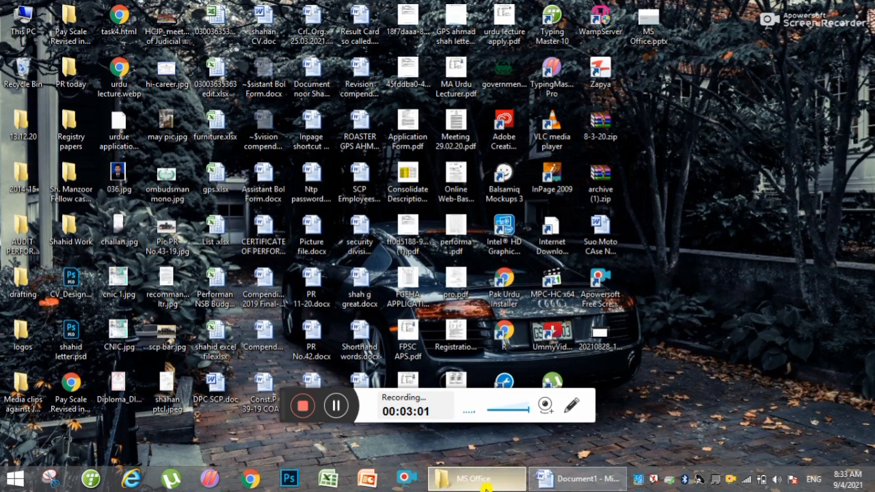
Open Microsoft Excel with a blank workbook and close it again
left_click(482, 479)
left_click(472, 478)
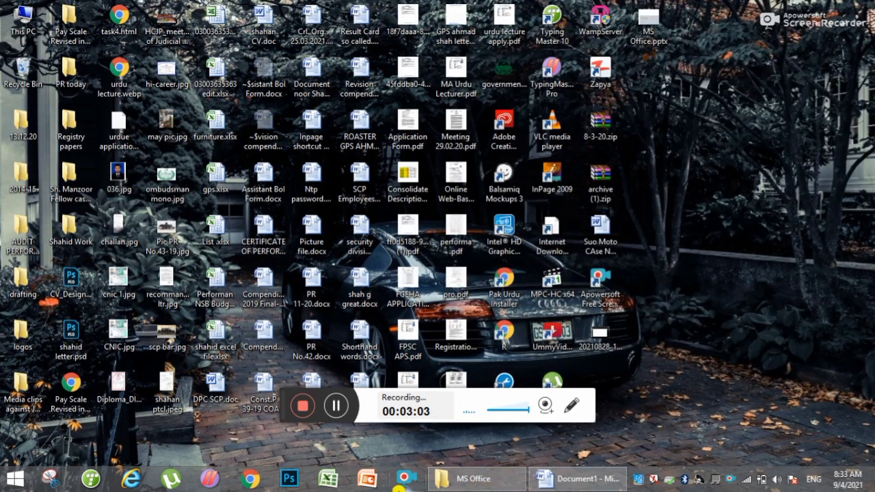
left_click(329, 480)
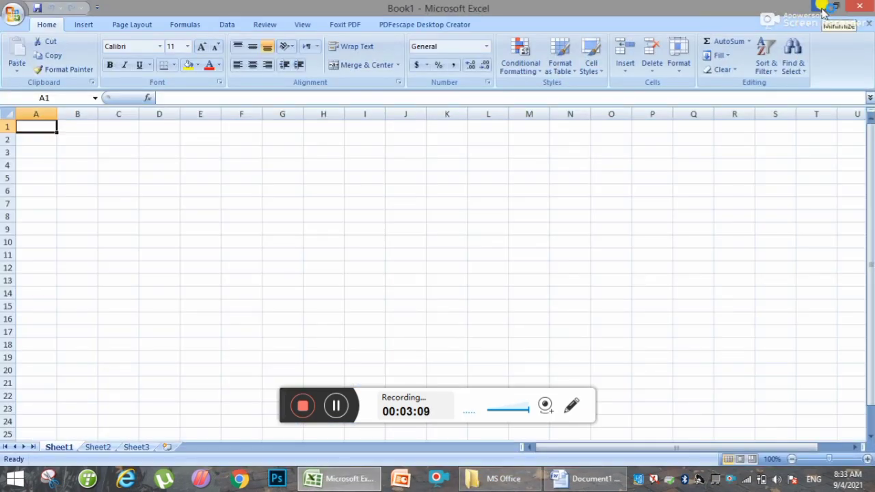
left_click(862, 5)
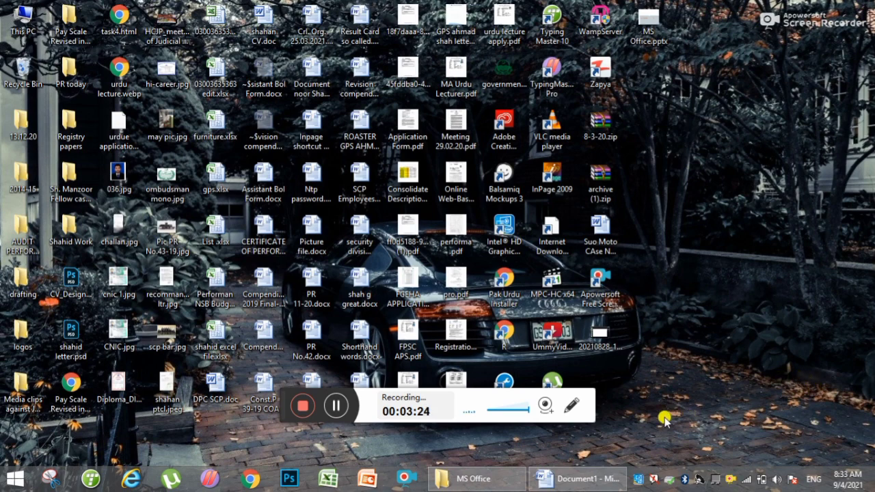
Switch back to the blank Word document and fill it with sample text using =rand(100)
left_click(585, 480)
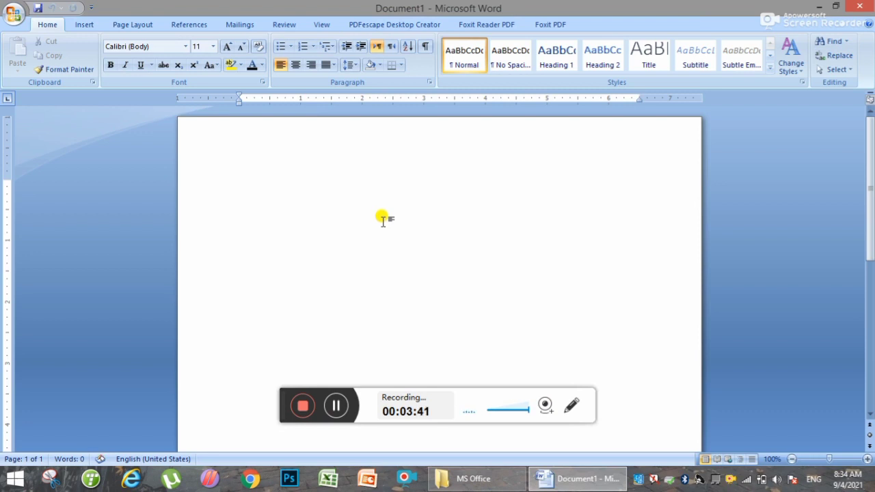
type("=rand")
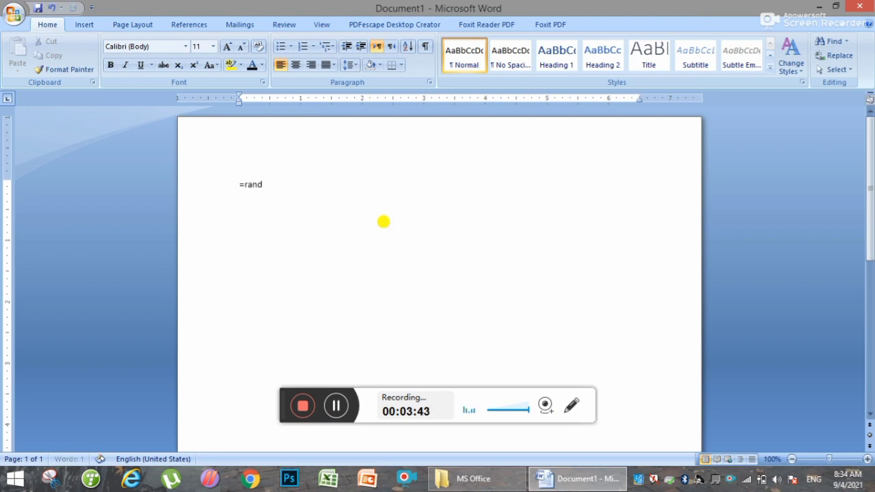
type("(100(")
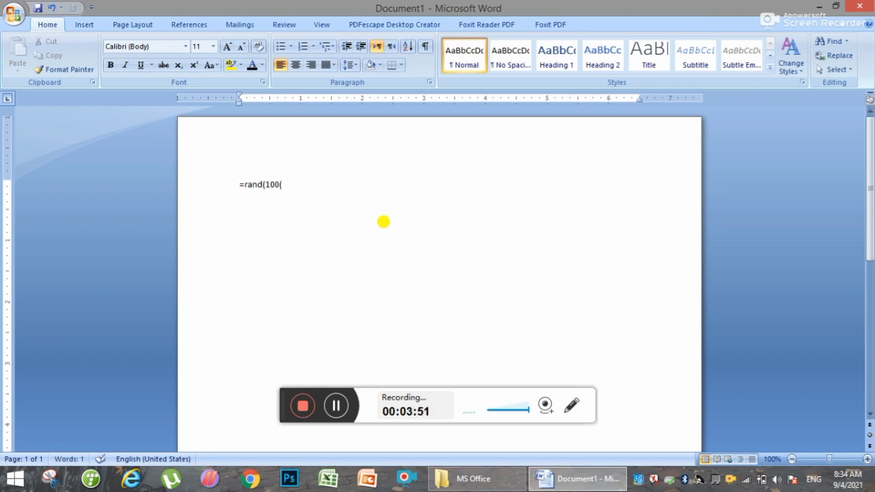
key("BackSpace")
type(")")
key("Return")
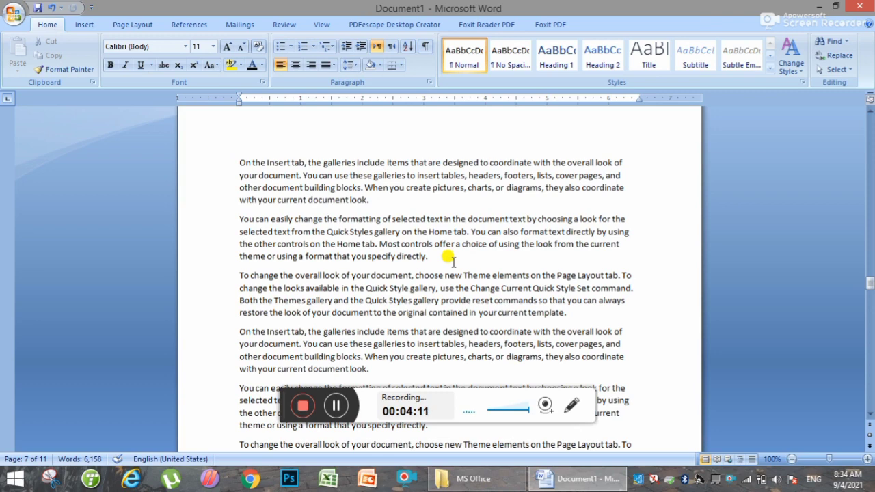
Look through the generated sample paragraphs across the document's pages
scroll(450, 259, "down", 7)
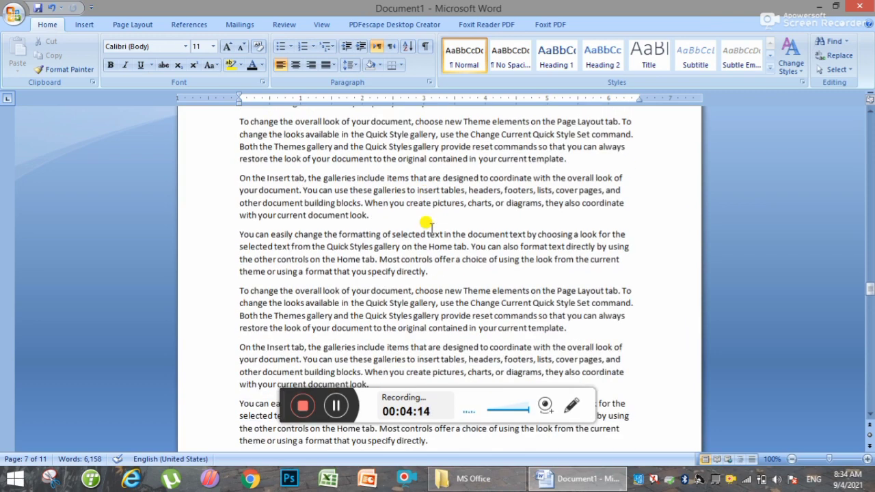
scroll(447, 254, "down", 18)
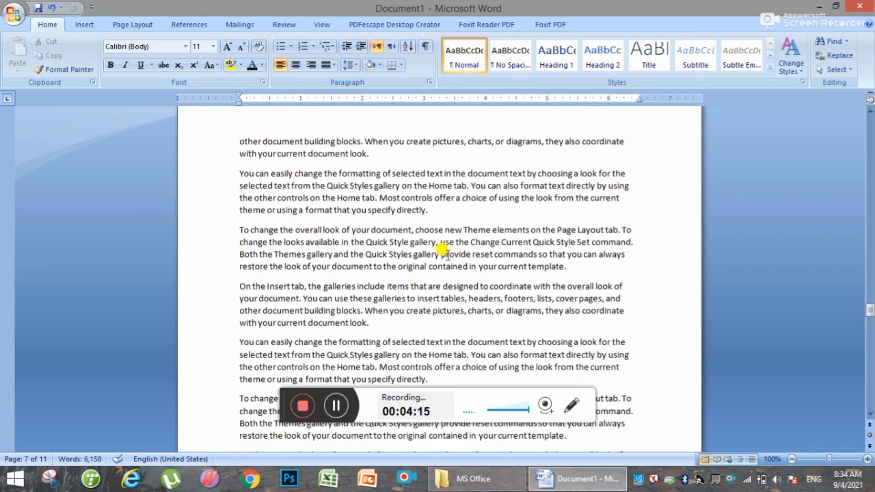
scroll(448, 254, "down", 3)
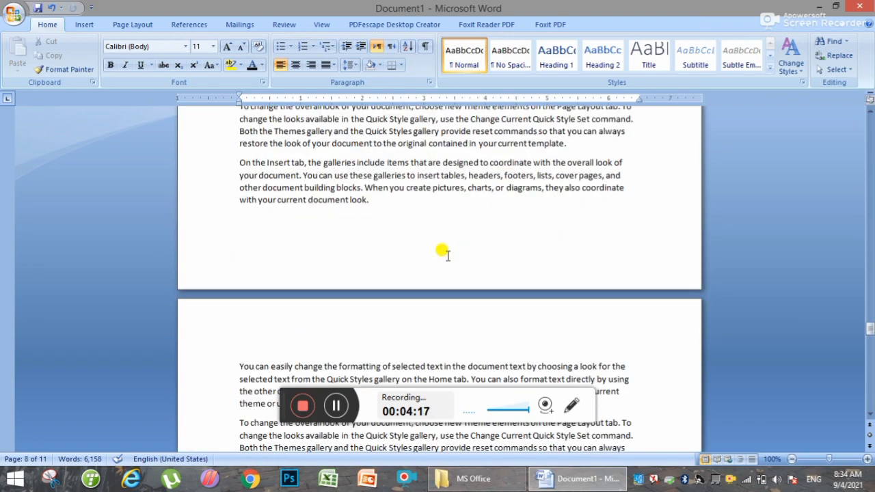
scroll(444, 253, "down", 9)
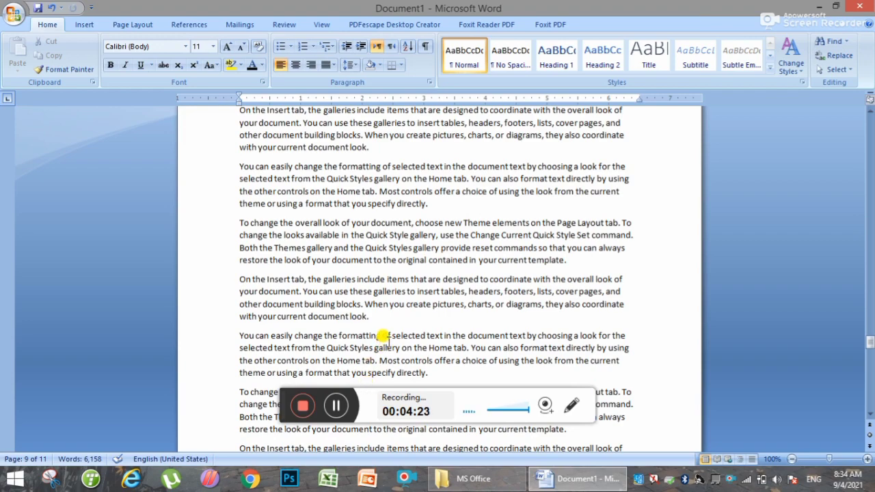
scroll(386, 335, "up", 20)
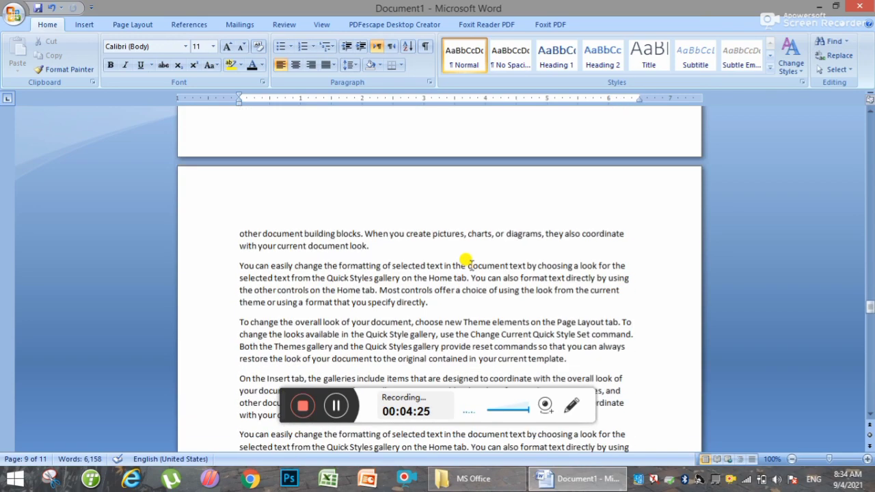
Write "Ctrl+s" and "F12" on separate lines in the blank second document
scroll(466, 259, "up", 15)
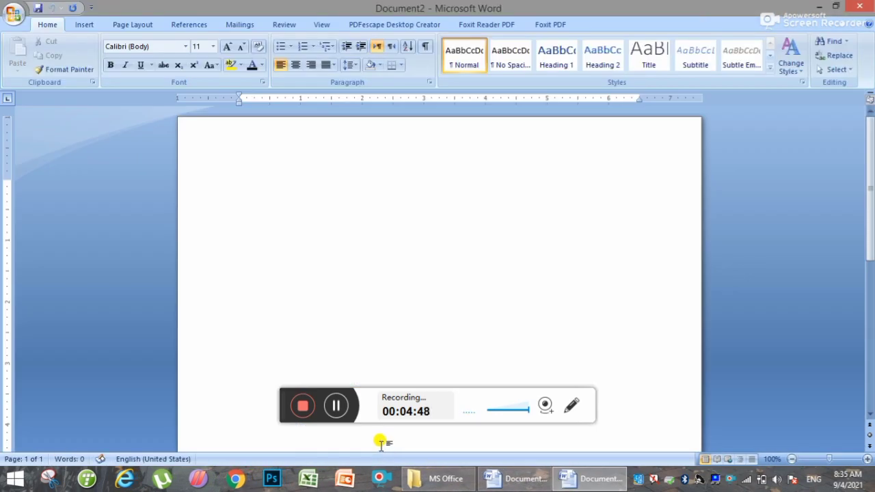
type("Ctrl=")
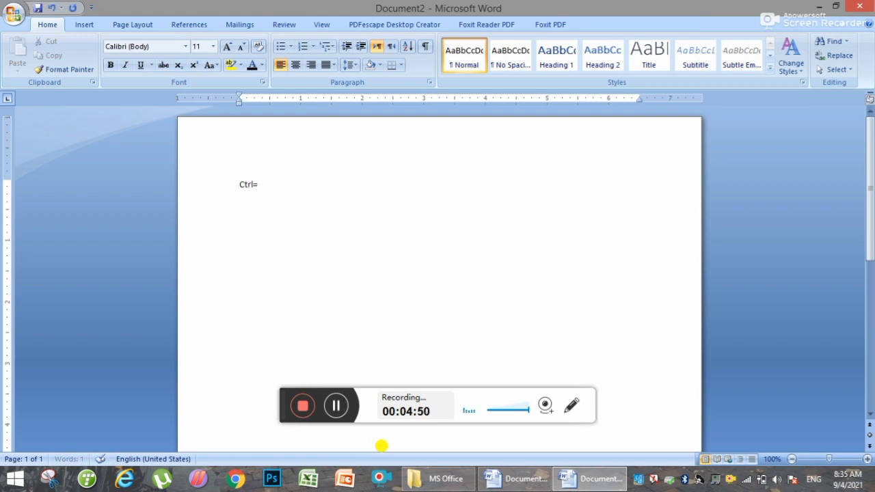
key("BackSpace")
type("+s")
key("Return")
type("F")
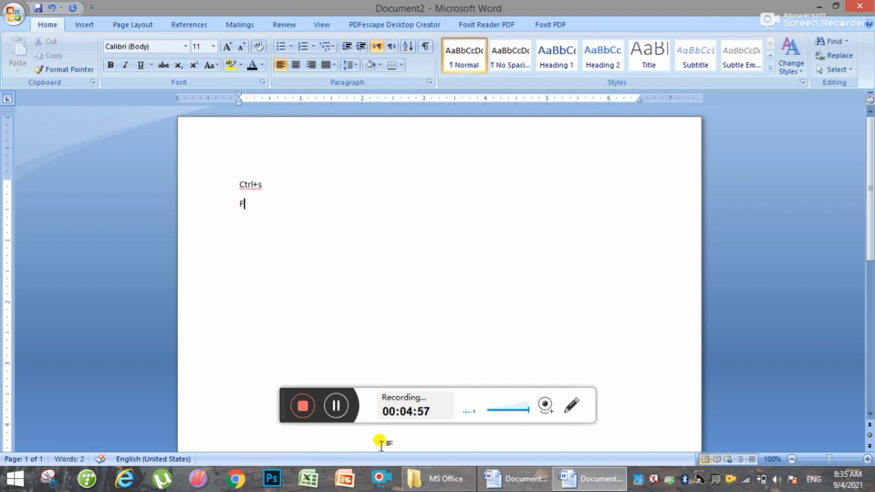
type("12")
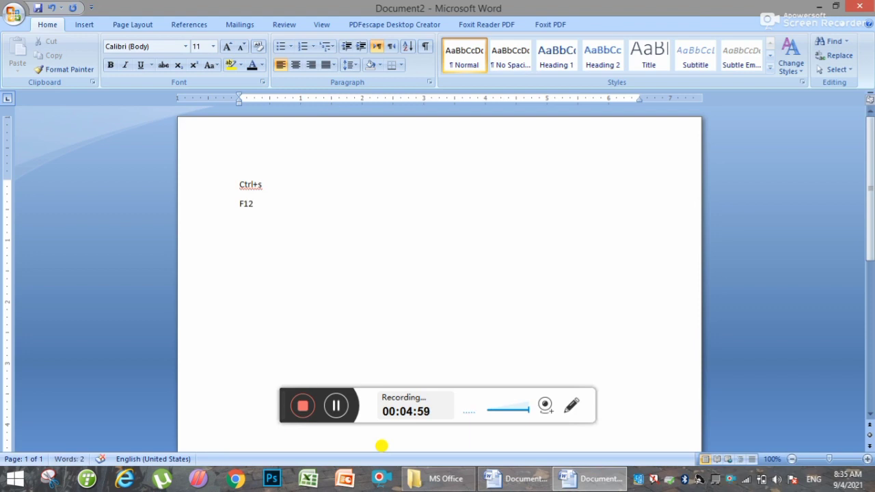
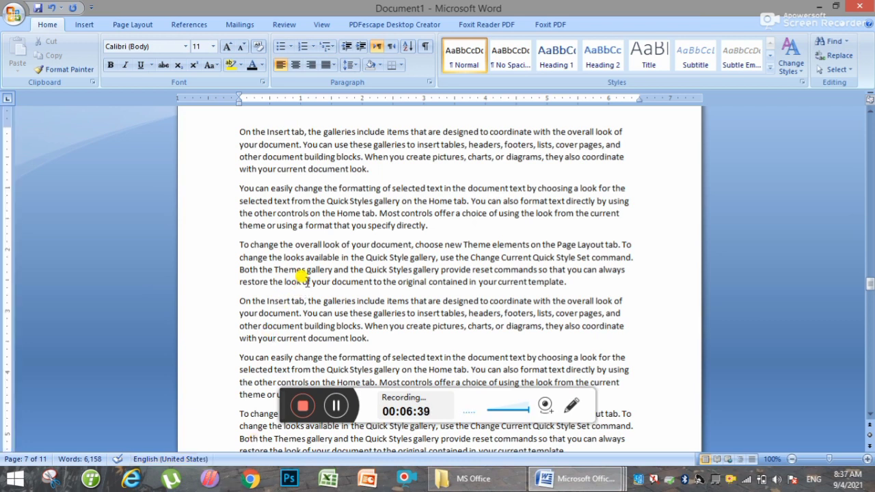
Start saving the sample-text document and choose Local Disk (D:) as the location, looking through its folders
key("ctrl+s")
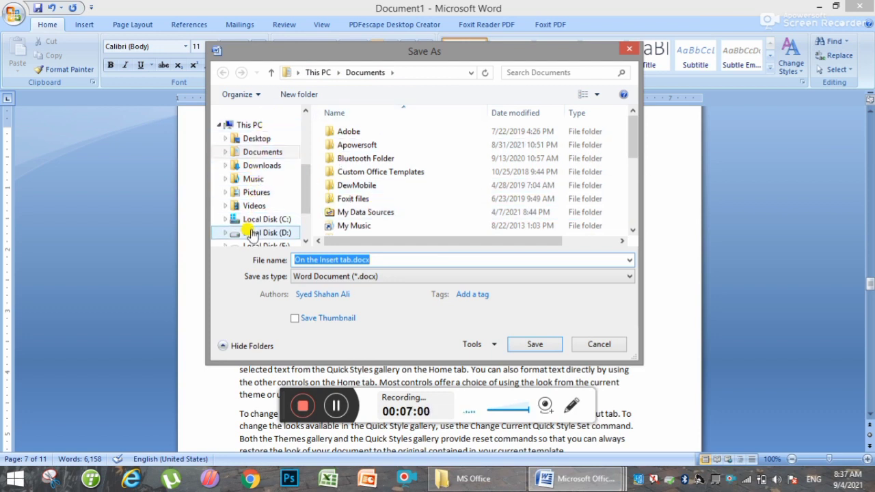
left_click_drag(304, 205, 304, 156)
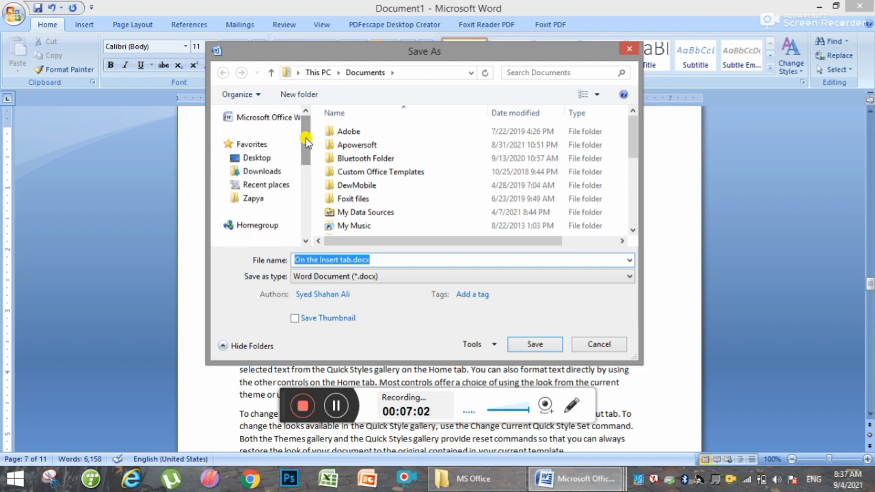
left_click_drag(303, 123, 303, 215)
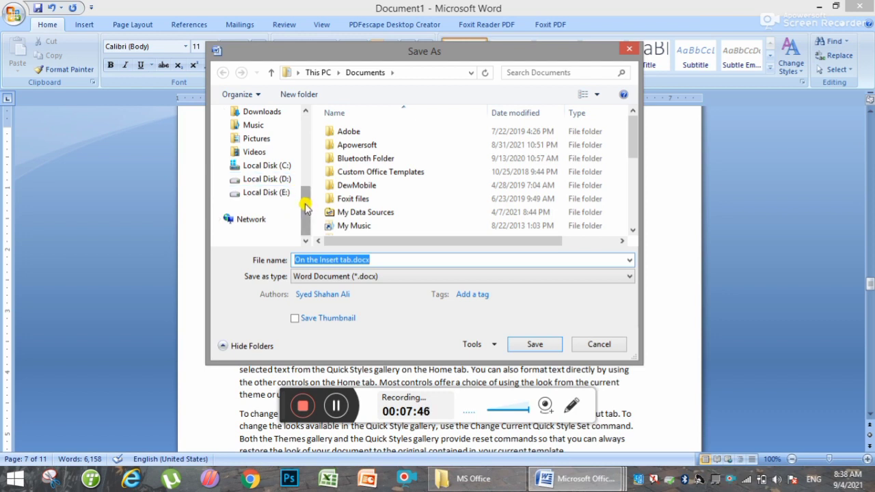
left_click(277, 181)
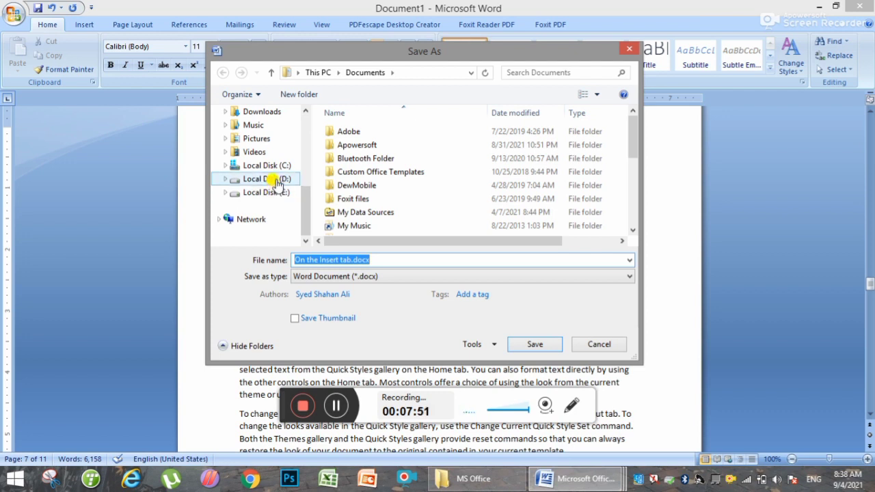
left_click(276, 181)
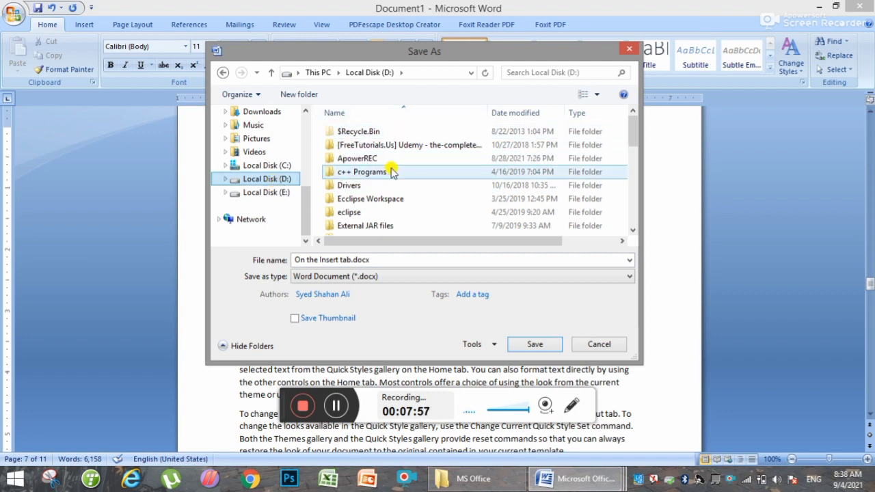
left_click(363, 199)
scroll(369, 203, "down", 5)
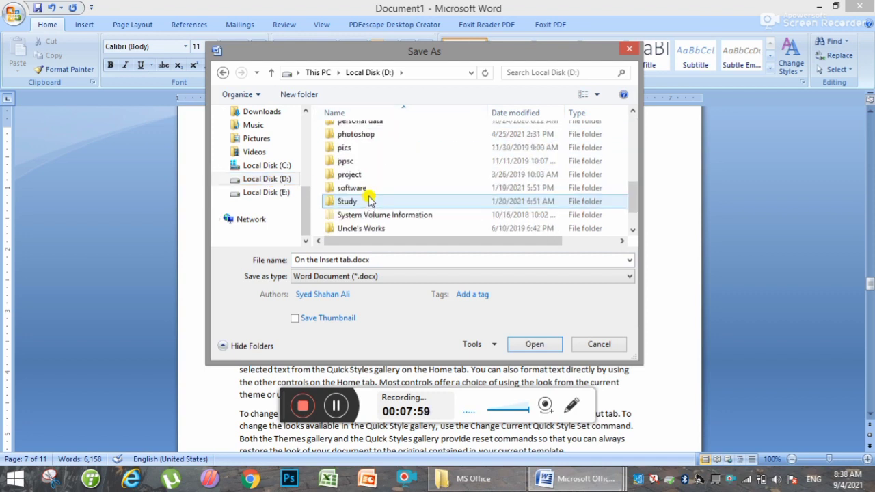
scroll(366, 195, "up", 5)
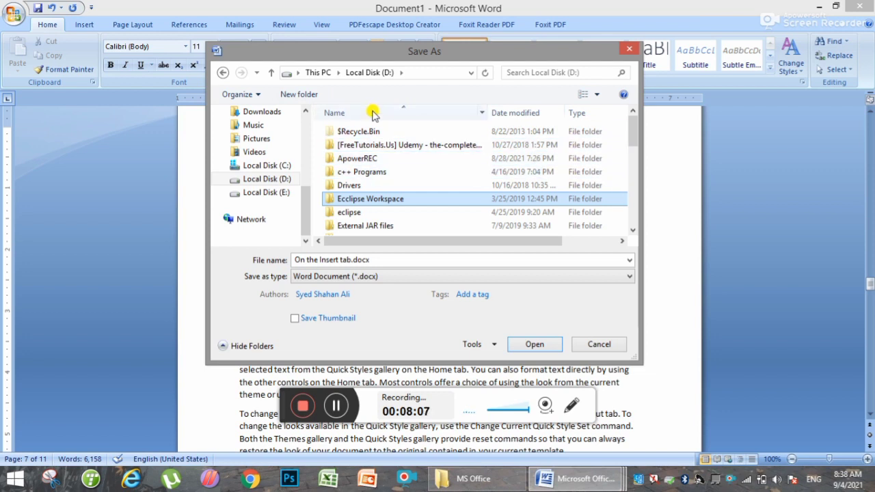
Create a folder named Lectures on Local Disk (D:) and open it as the save location
left_click(293, 94)
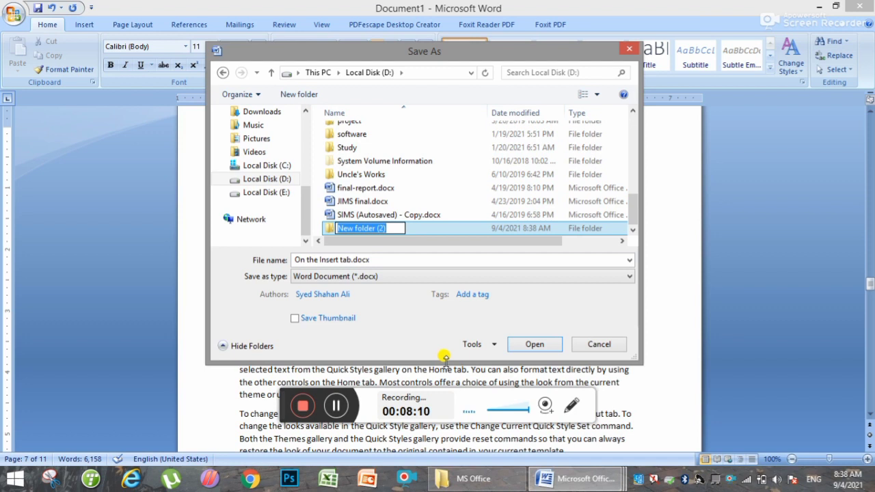
type("Lec")
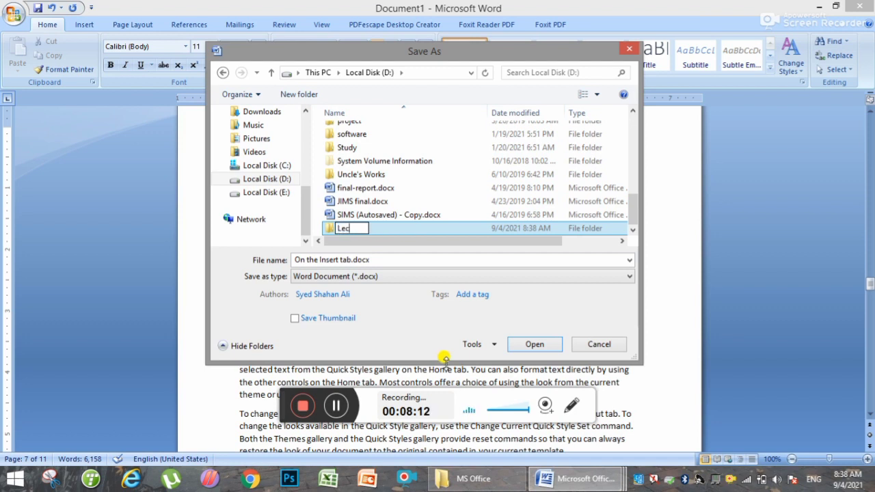
type("tures")
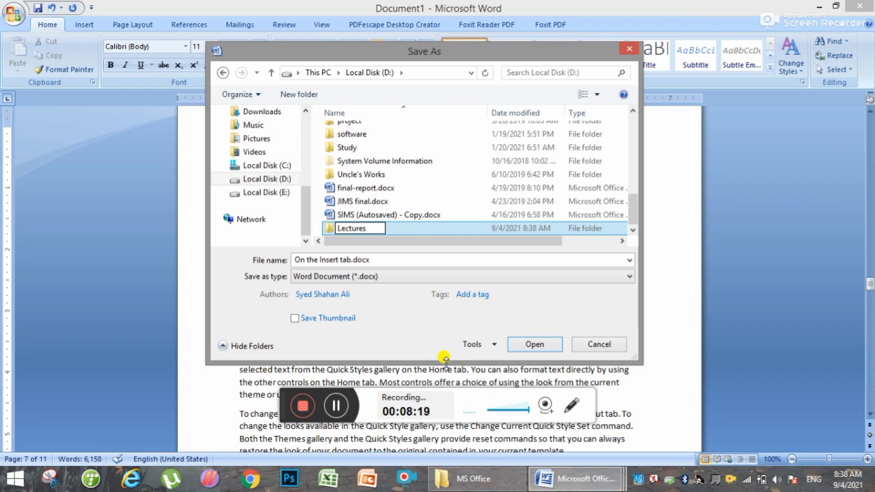
key("Return")
key("Return")
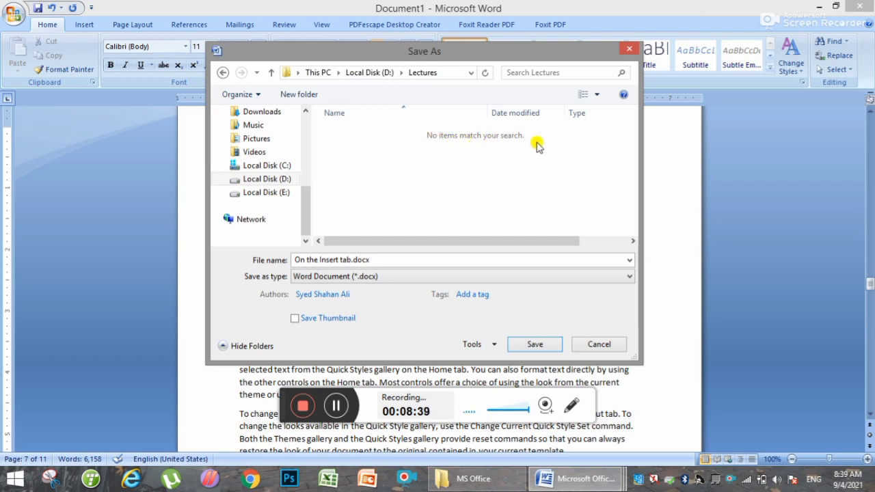
Name the file Word 1.docx and save it in the Lectures folder as a Word Document
left_click(302, 259)
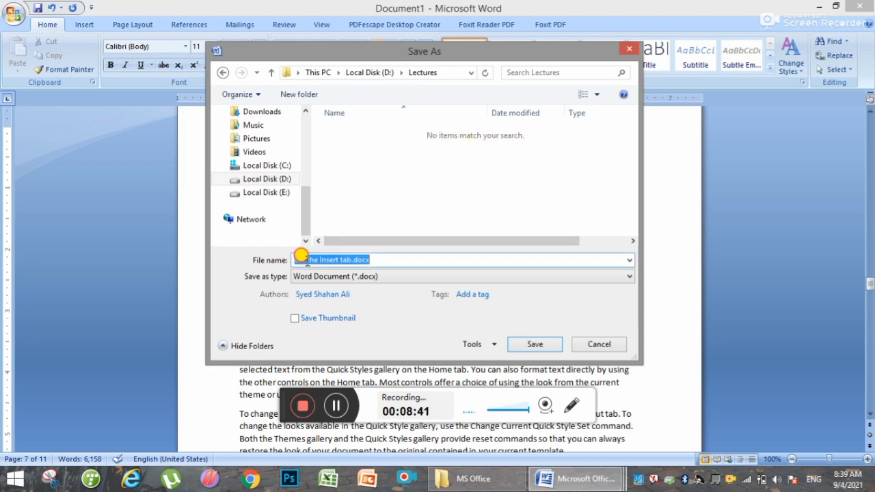
left_click(346, 260)
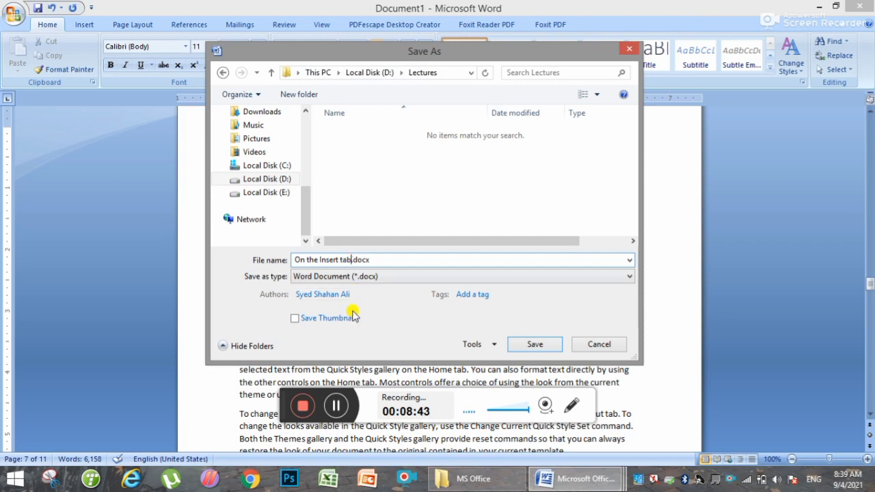
key("BackSpace")
key("BackSpace")
key("BackSpace")
key("BackSpace")
key("BackSpace")
key("BackSpace")
key("BackSpace")
key("BackSpace")
key("BackSpace")
key("BackSpace")
key("BackSpace")
key("BackSpace")
key("BackSpace")
key("BackSpace")
key("BackSpace")
key("BackSpace")
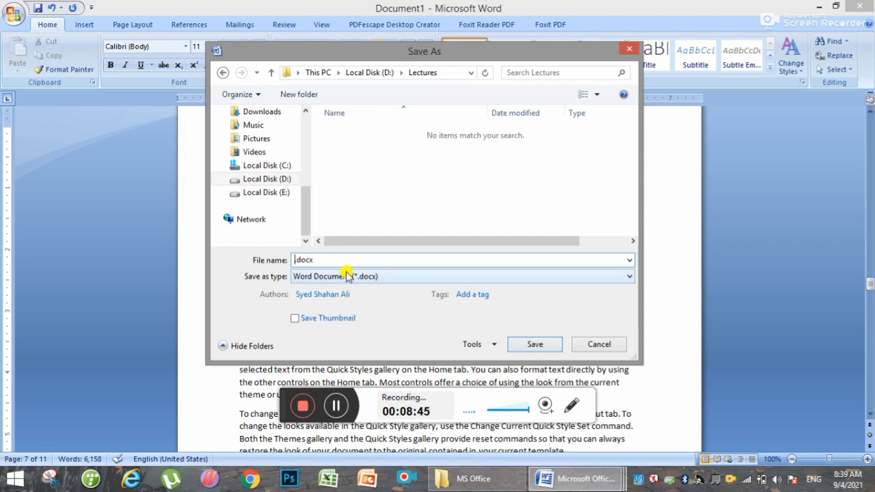
type("Wo")
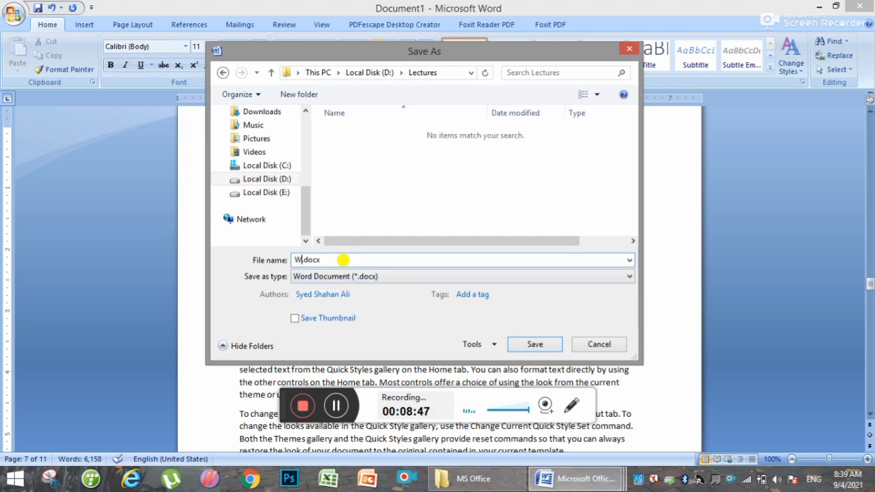
type("rd 1")
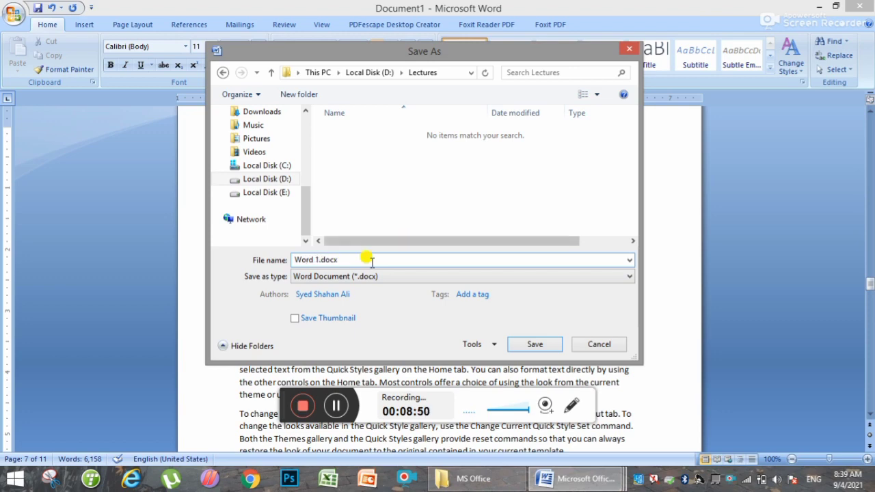
left_click(543, 345)
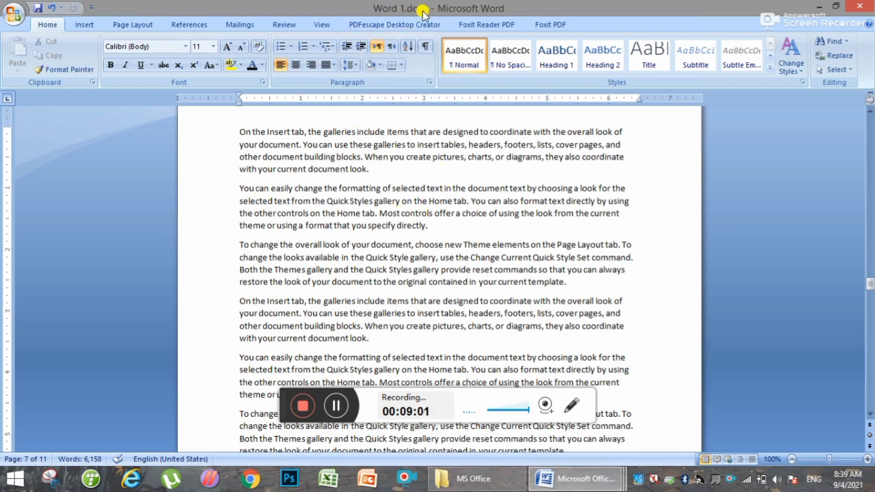
Compare the title bars of the unsaved Document2 and Document3, and return to Word 1.docx
mouse_move(580, 477)
left_click(677, 424)
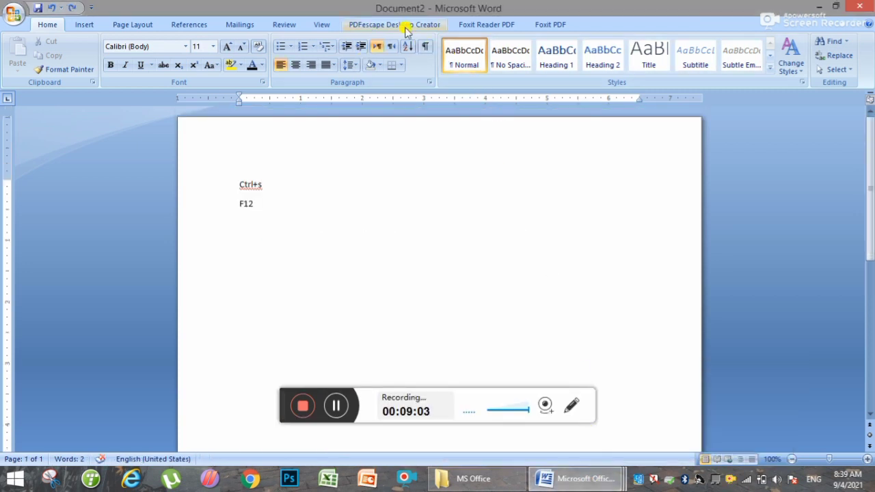
mouse_move(577, 478)
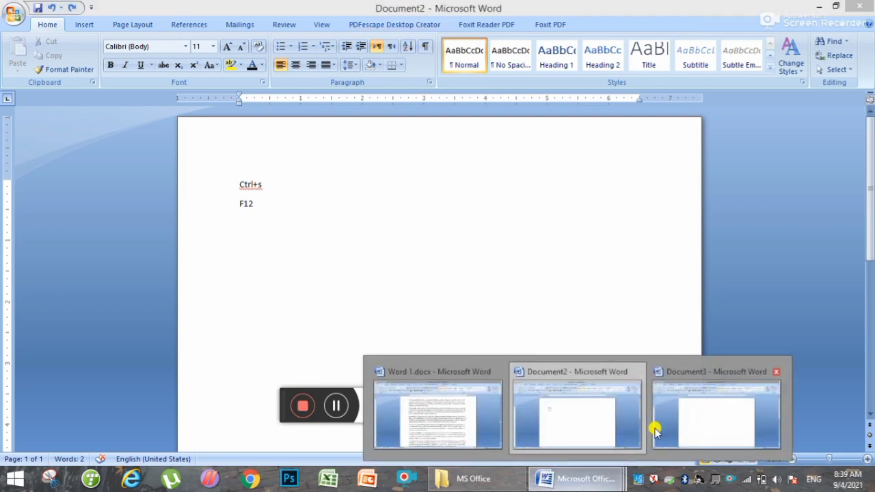
left_click(654, 430)
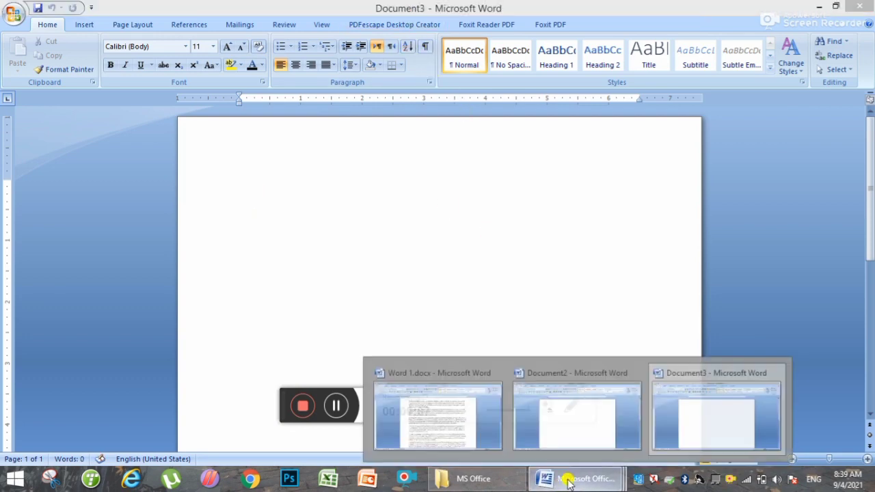
left_click(471, 420)
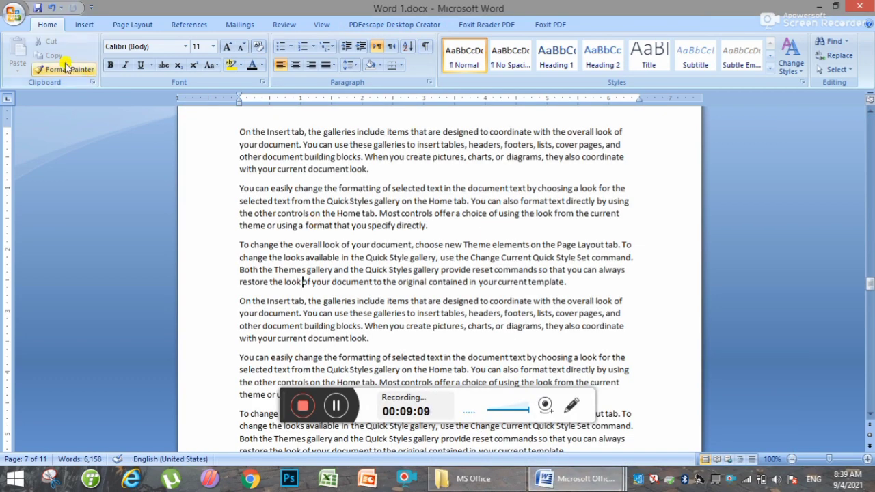
Save Word 1.docx again and look at the Save command among the file commands
left_click(37, 9)
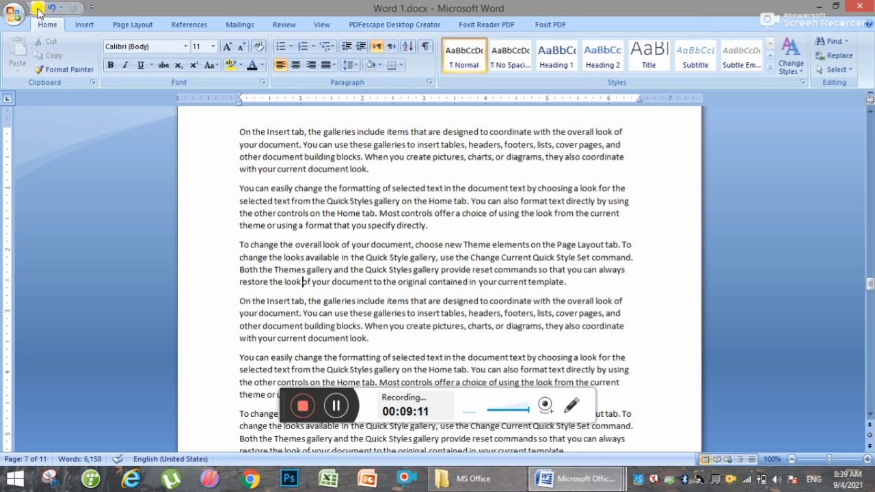
left_click(13, 15)
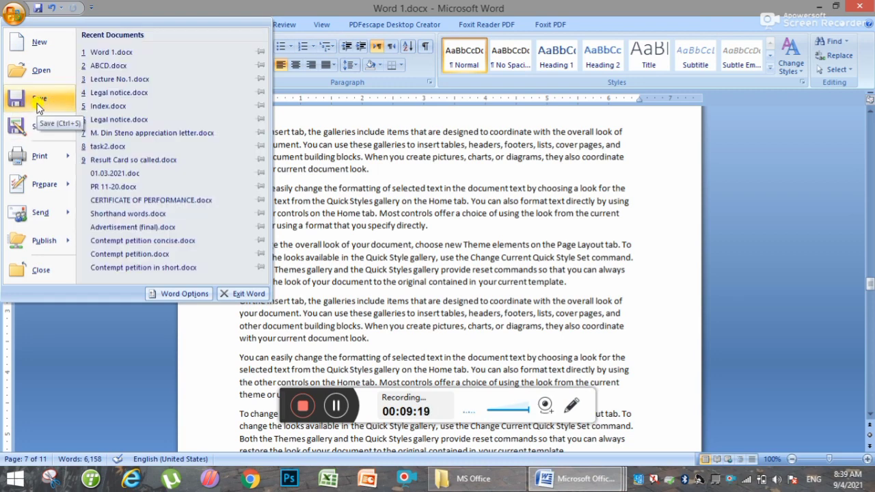
left_click(408, 225)
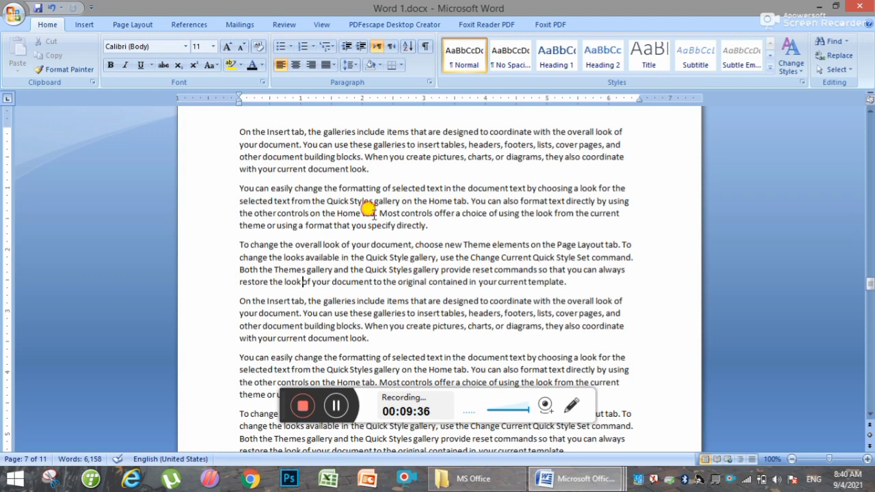
Look at the Save As format choices among the file commands
left_click(375, 213)
left_click(14, 16)
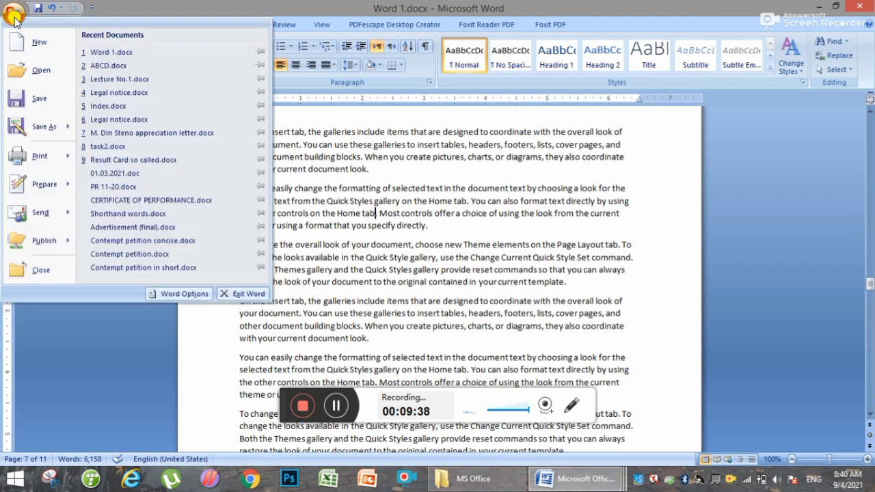
mouse_move(41, 127)
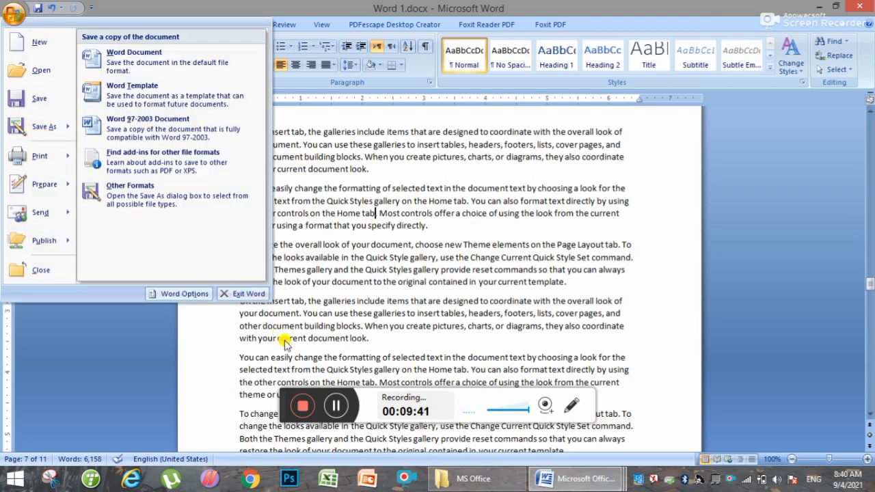
left_click(343, 405)
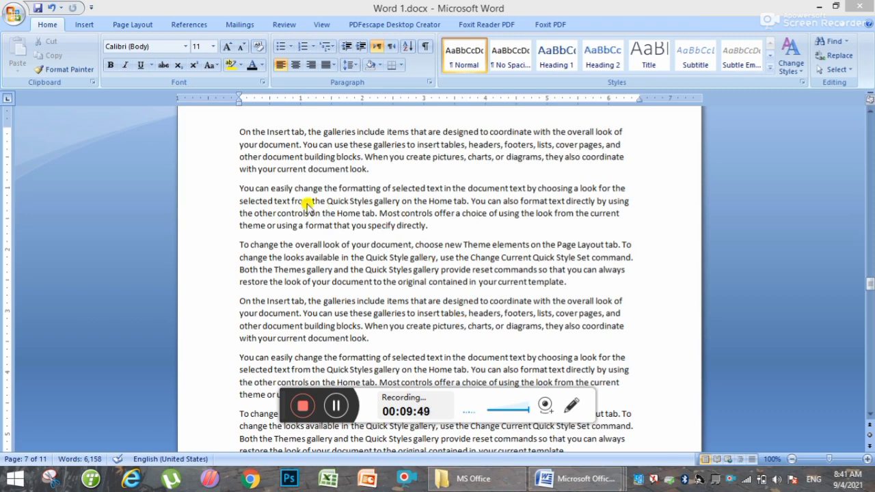
Open the Save As dialog for Word 1.docx from the file commands
left_click(9, 18)
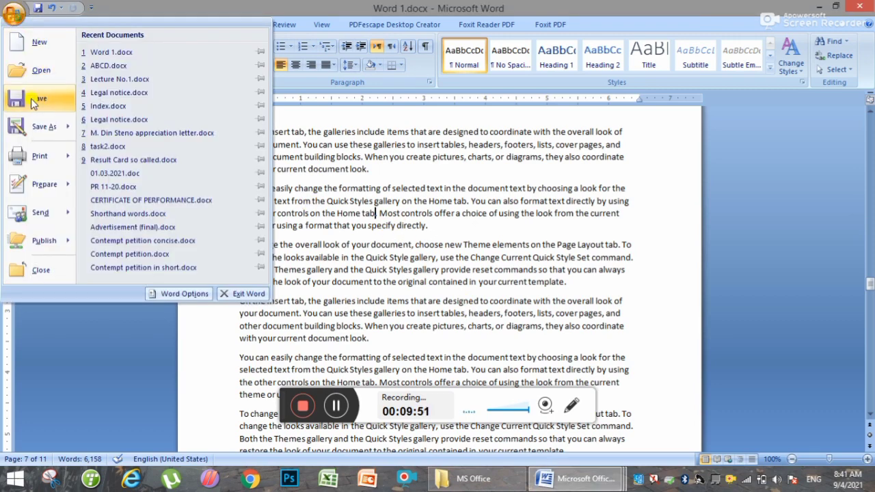
mouse_move(41, 130)
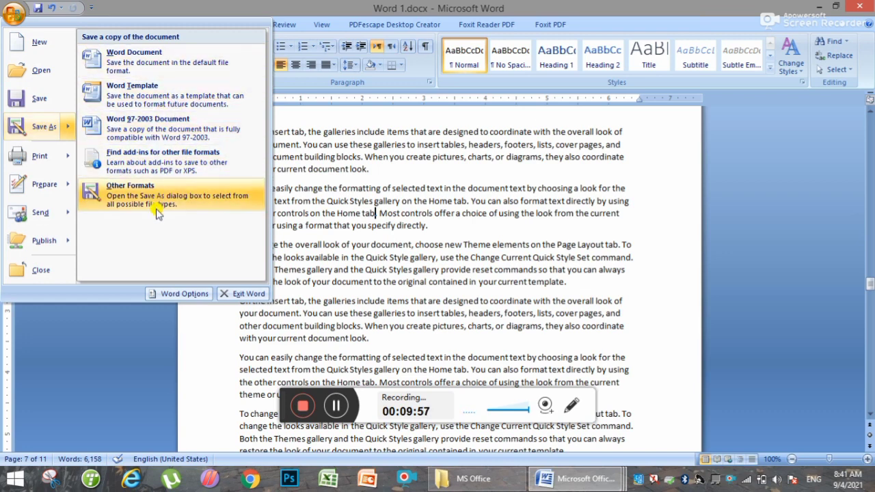
left_click(43, 130)
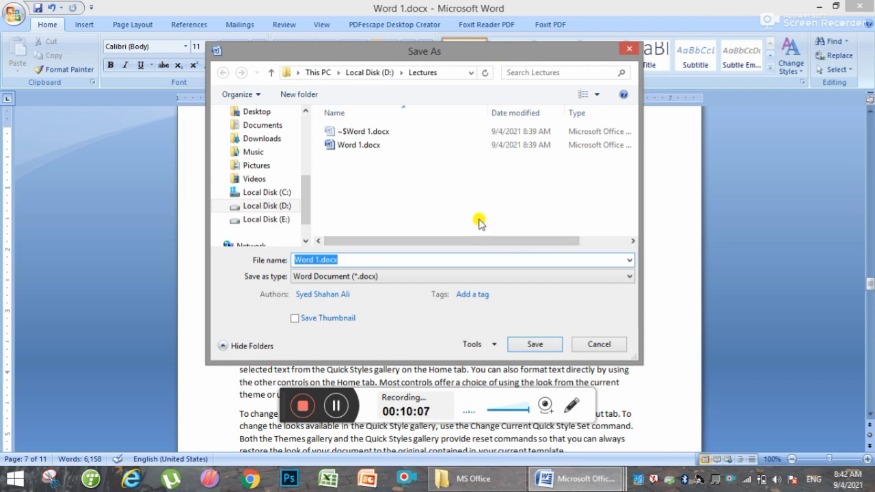
Browse Local Disk (D:) and Local Disk (E:) as possible locations for the copy
left_click_drag(304, 194, 304, 207)
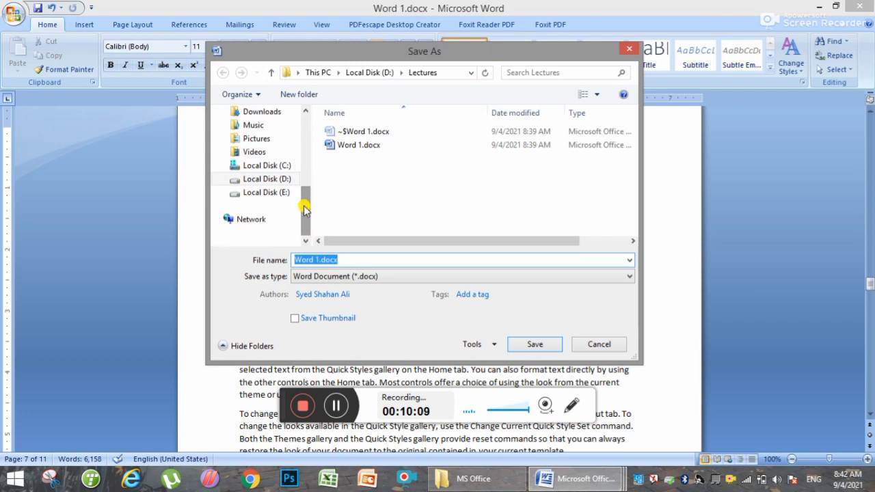
left_click(282, 177)
left_click(357, 161)
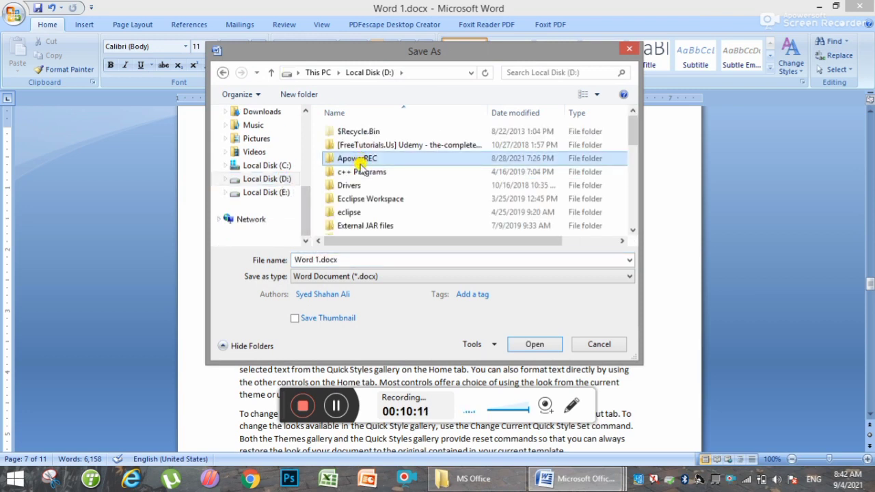
scroll(361, 164, "down", 3)
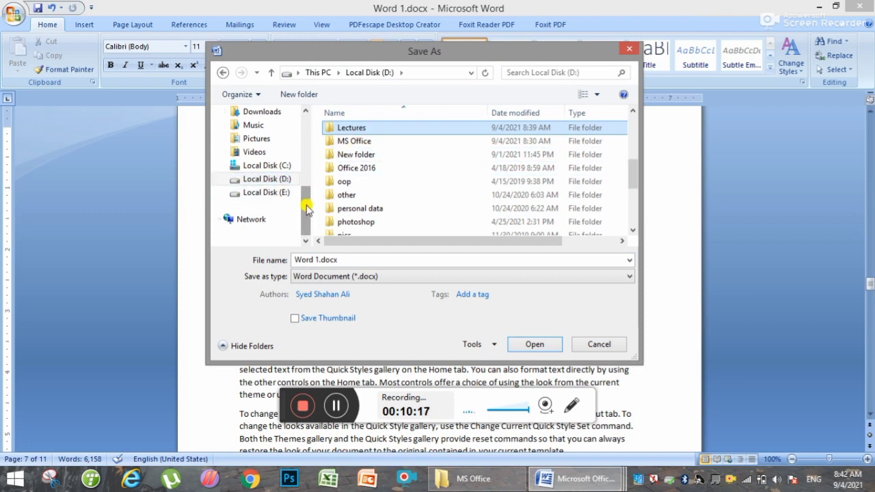
mouse_move(306, 209)
left_mouse_down()
mouse_move(305, 121)
mouse_move(302, 211)
left_mouse_up()
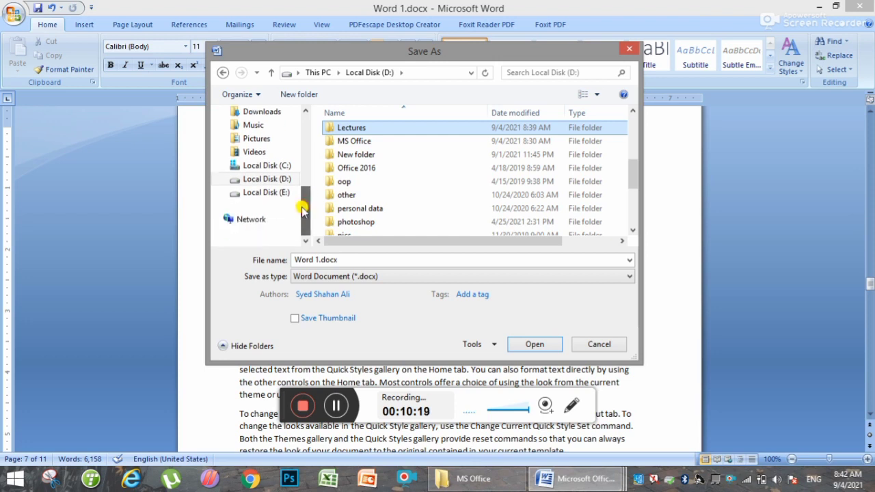
left_click(288, 192)
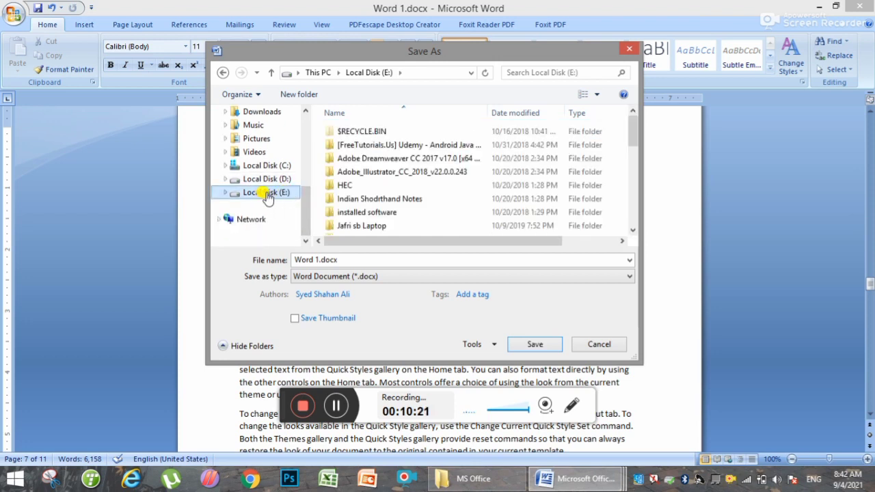
Save a copy of the document to the Desktop as Word 1.docx in Word Document format
left_click_drag(306, 203, 307, 148)
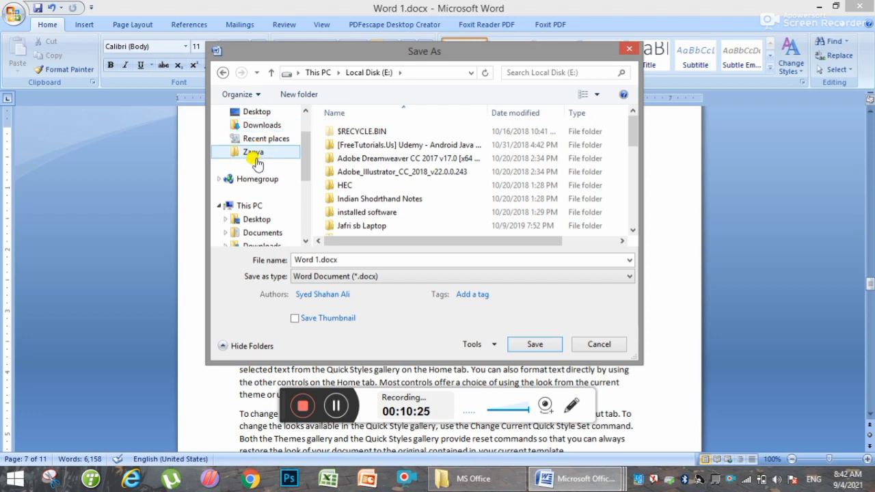
left_click_drag(307, 161, 307, 109)
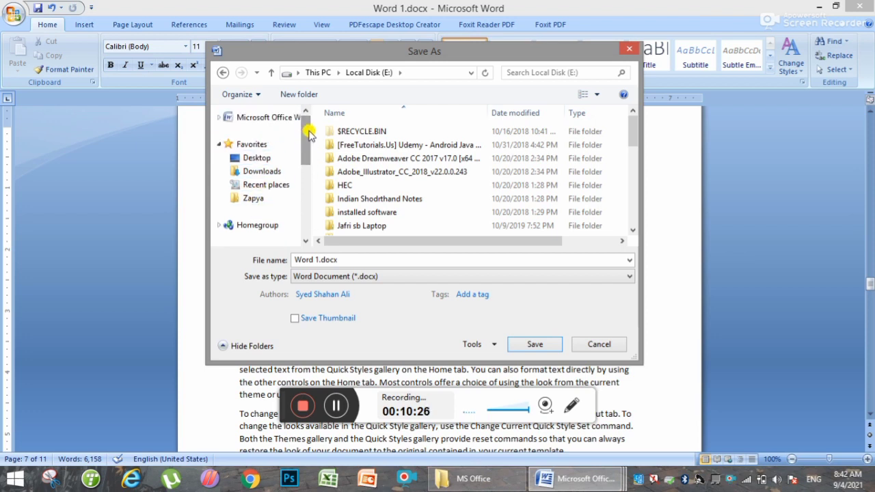
left_click(272, 158)
left_click(318, 261)
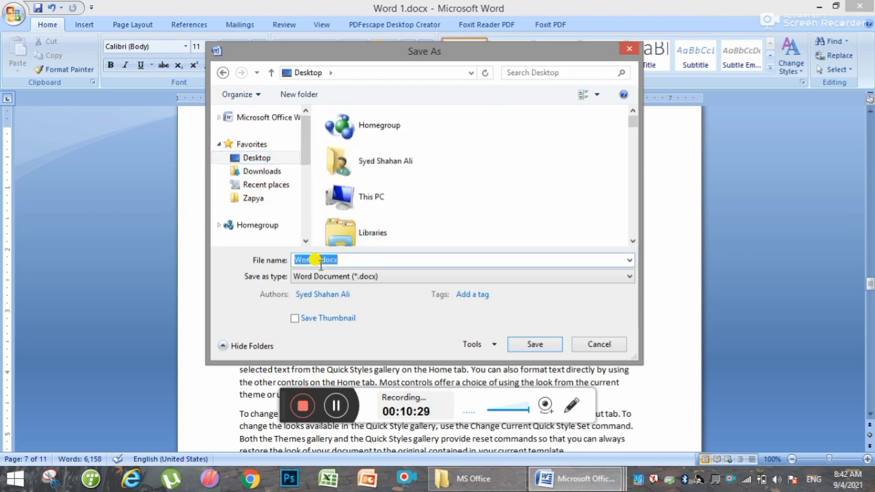
left_click(317, 262)
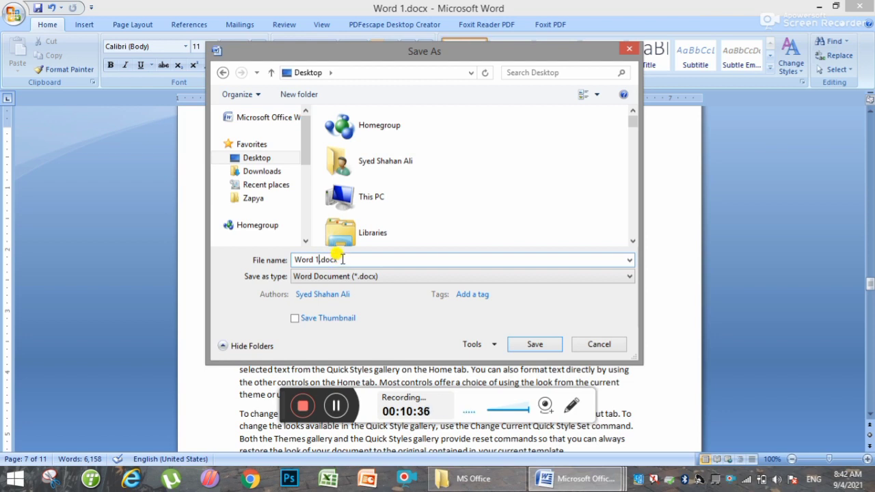
key("BackSpace")
type("1")
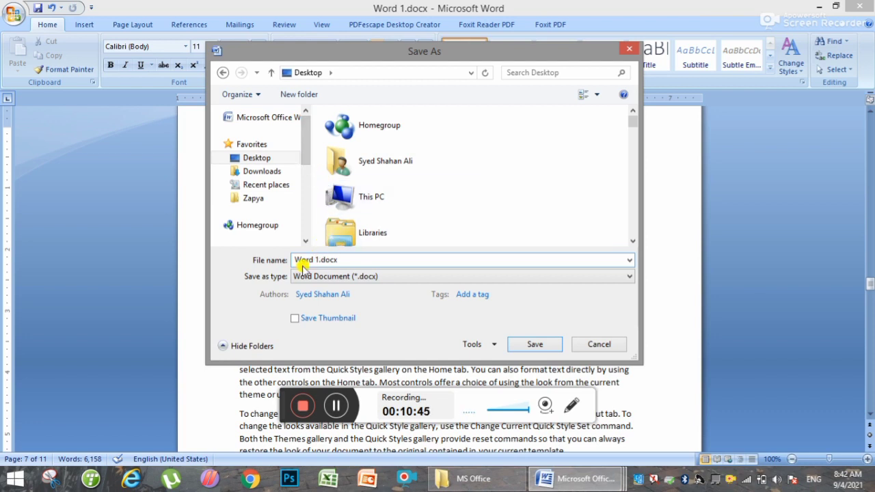
left_click_drag(292, 260, 337, 260)
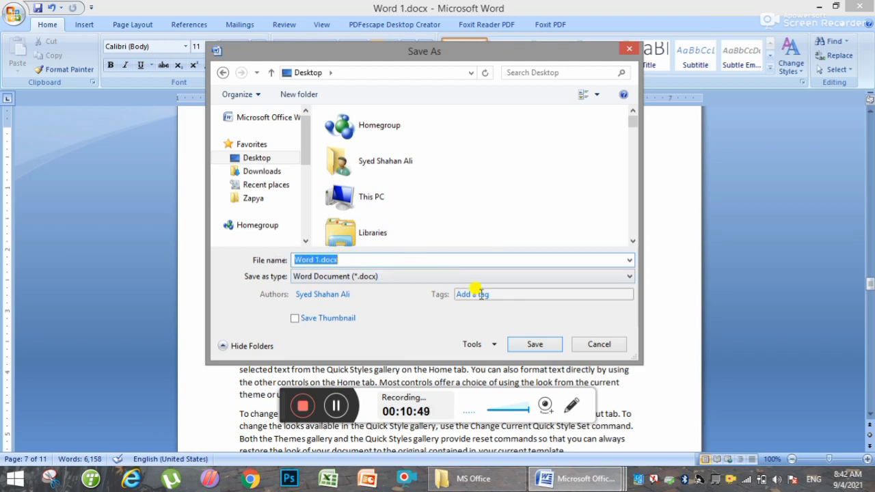
left_click(545, 343)
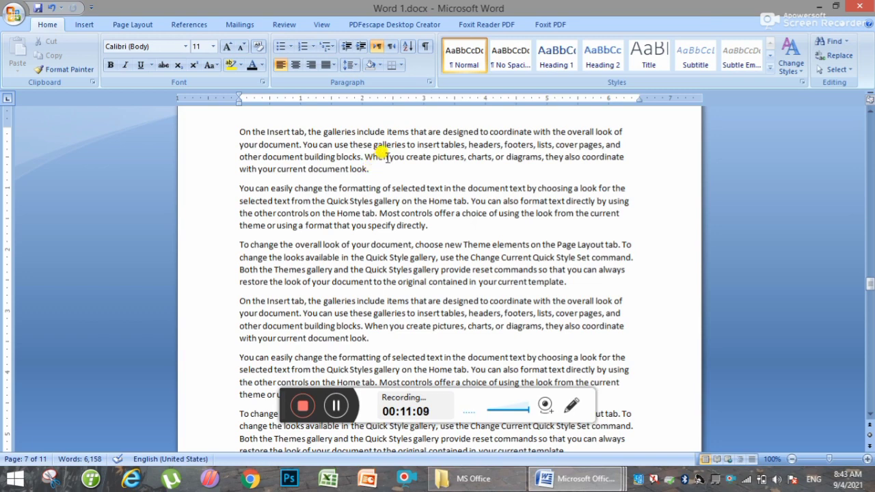
Reopen the Save As dialog and cancel it without saving
key("F12")
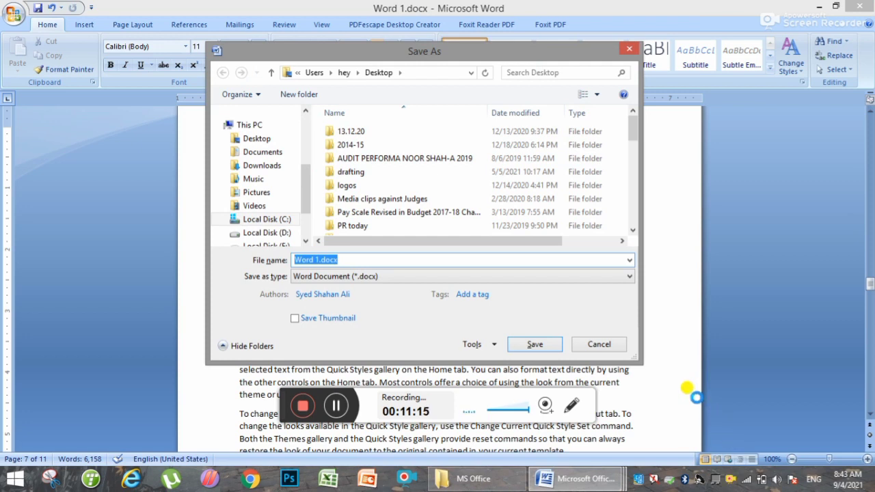
left_click(594, 346)
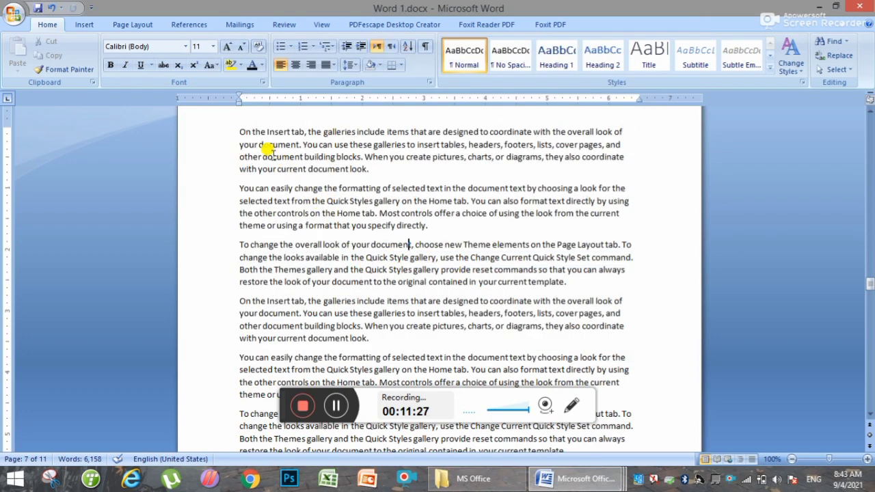
scroll(375, 246, "down", 7)
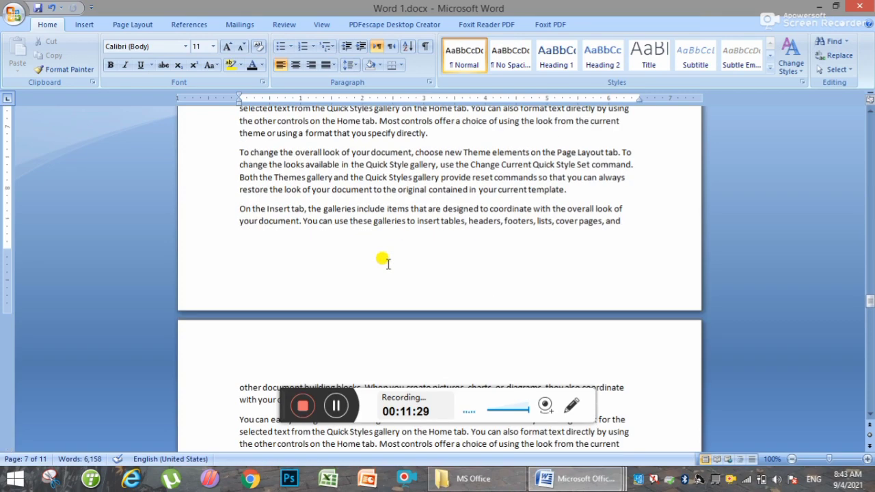
scroll(383, 260, "up", 20)
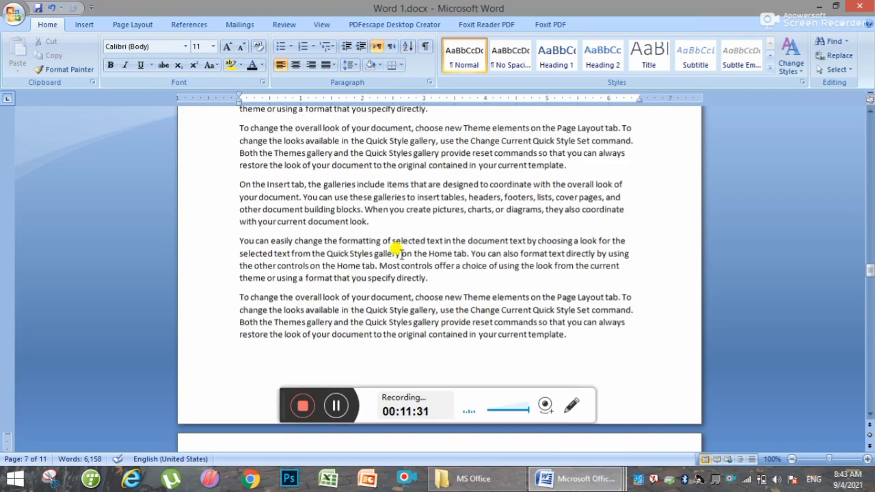
triple_click(371, 219)
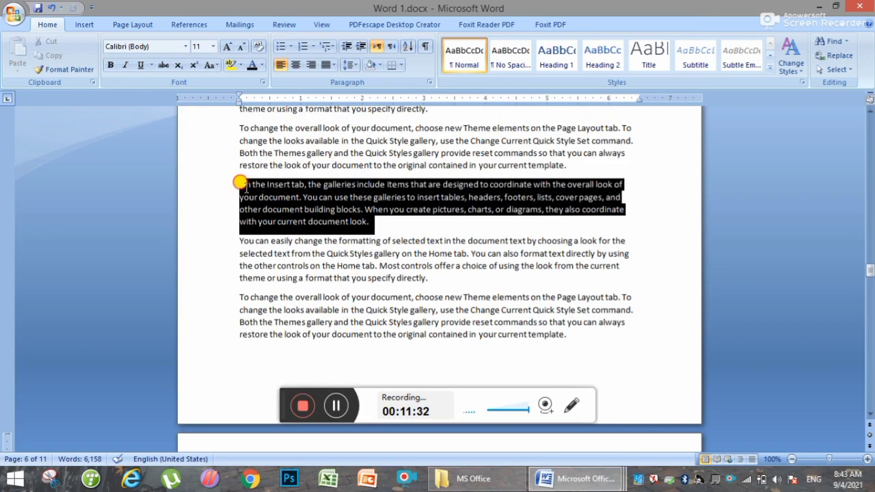
left_click(232, 65)
scroll(328, 205, "up", 3)
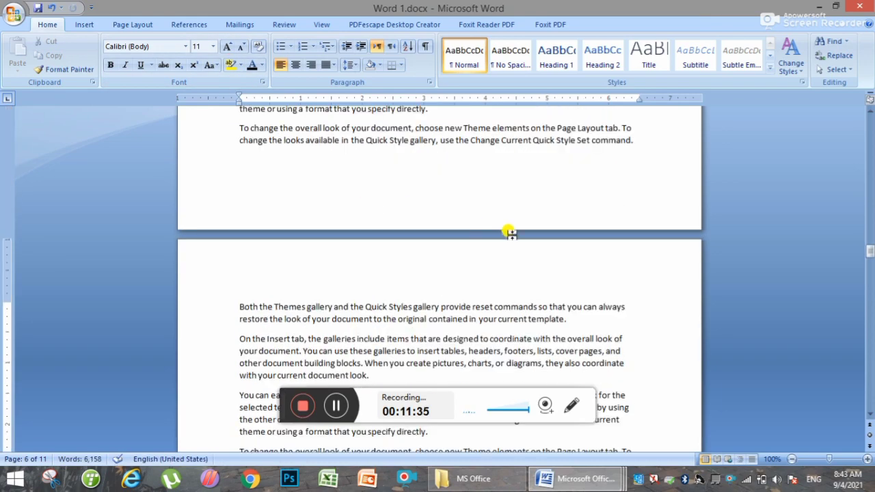
double_click(511, 232)
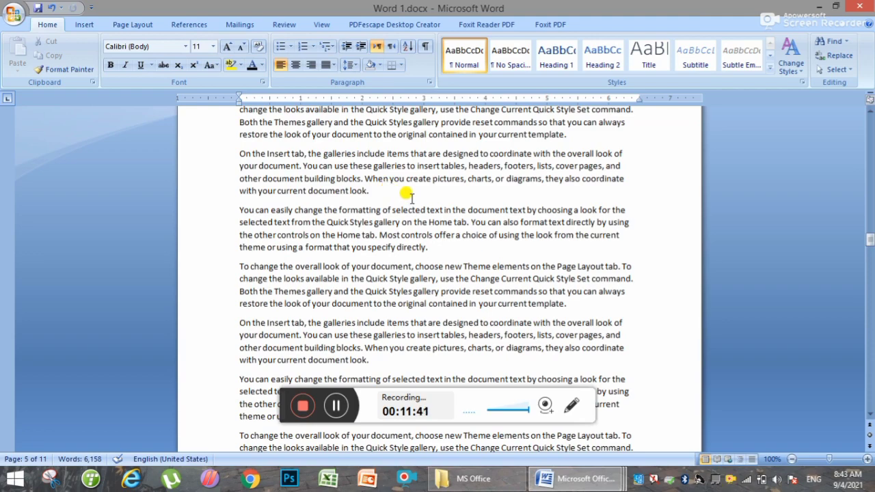
Underline the first line of page 1 and make the last two lines of that paragraph bold
scroll(438, 171, "up", 18)
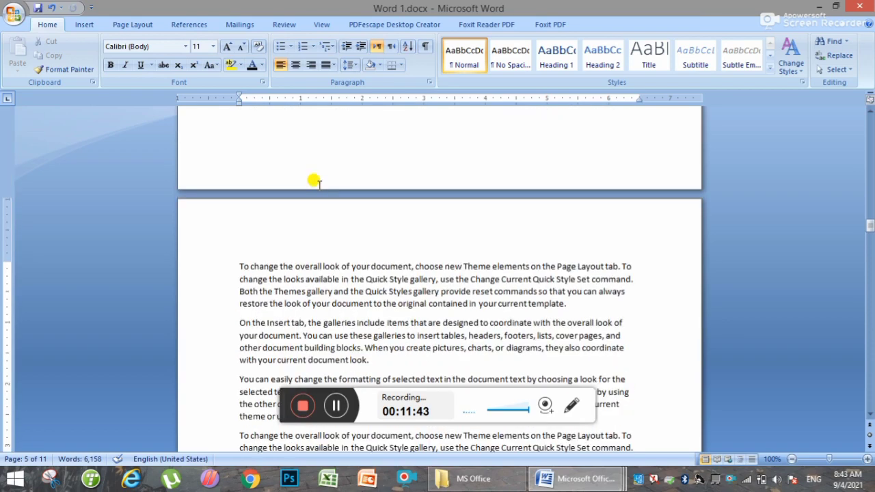
scroll(816, 219, "up", 10)
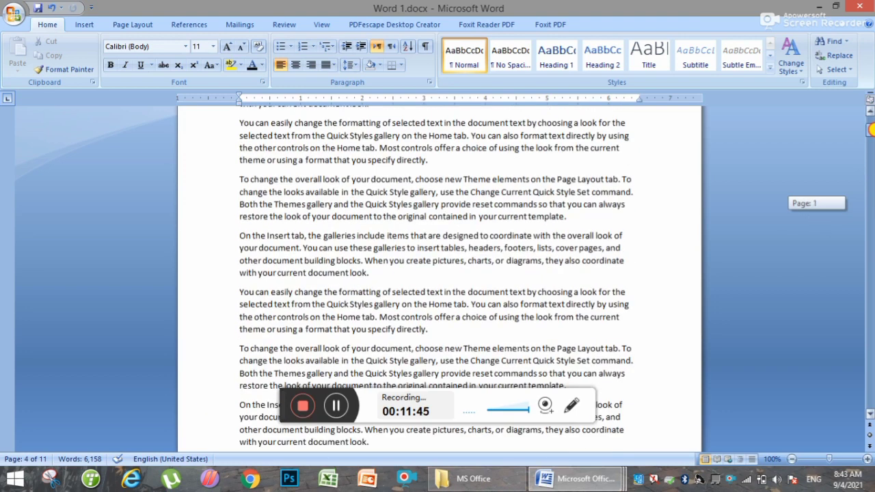
left_click_drag(626, 182, 200, 171)
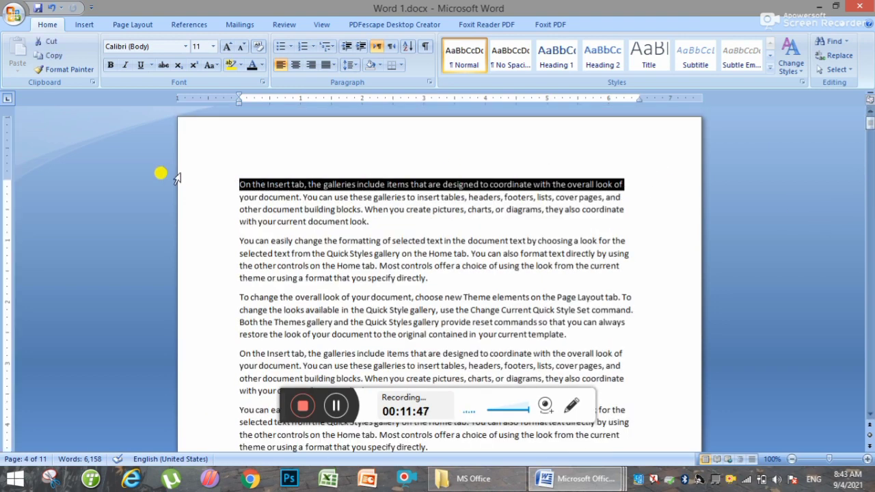
key("ctrl+u")
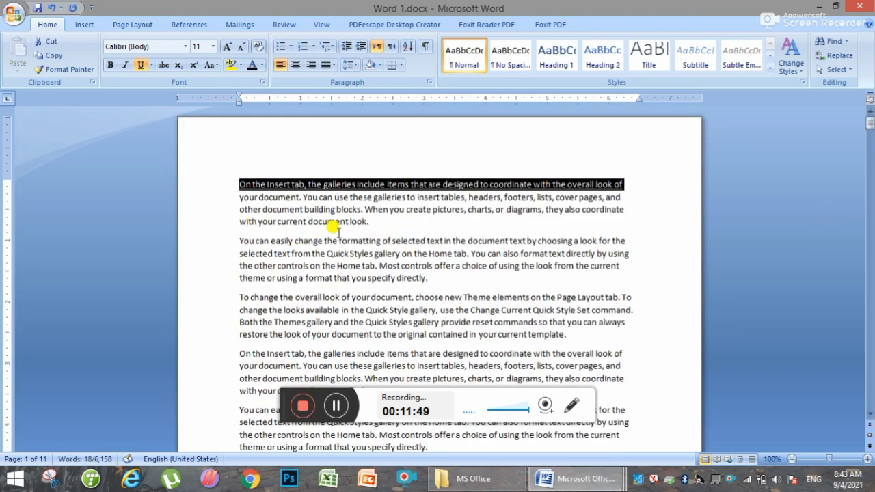
left_click_drag(355, 221, 256, 210)
key("ctrl+b")
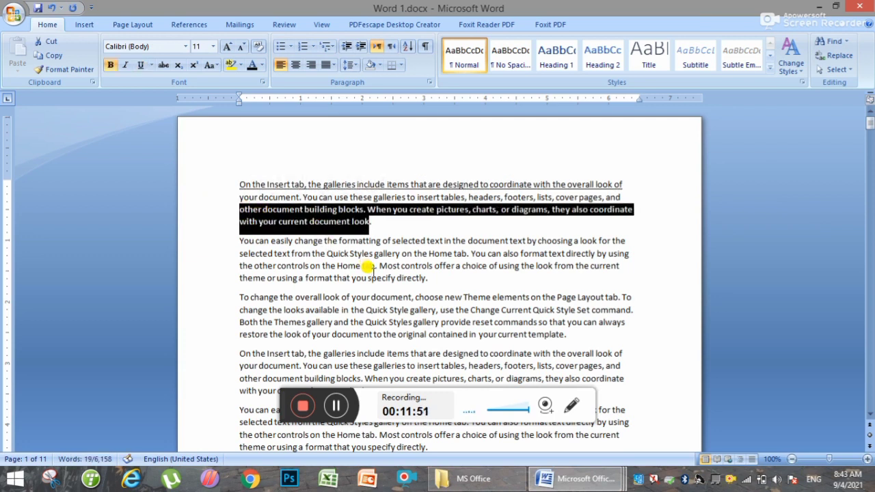
Color the second paragraph's text from "Quick Styles gallery" to "specify" in standard red
left_click_drag(396, 278, 331, 254)
left_click(262, 65)
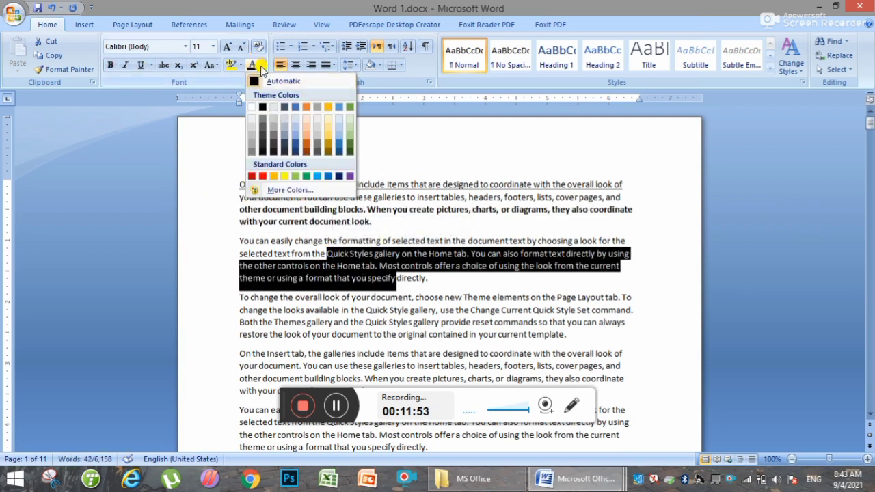
left_click(263, 177)
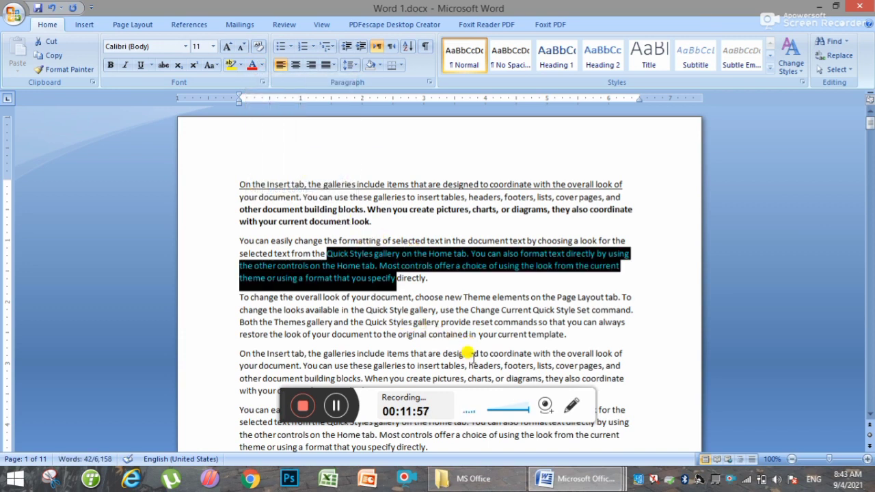
Highlight the fourth paragraph's text from "items that are designed" to "charts, or" in yellow
left_click_drag(506, 378, 387, 353)
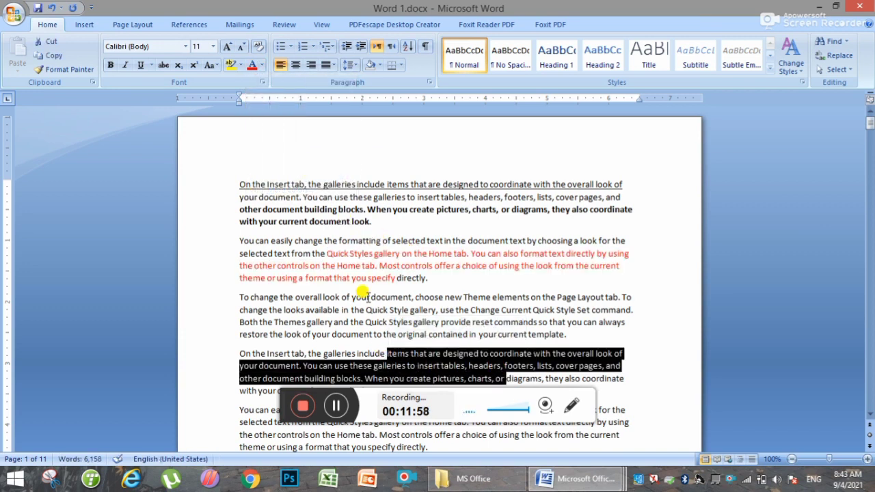
left_click(230, 65)
left_click(395, 278)
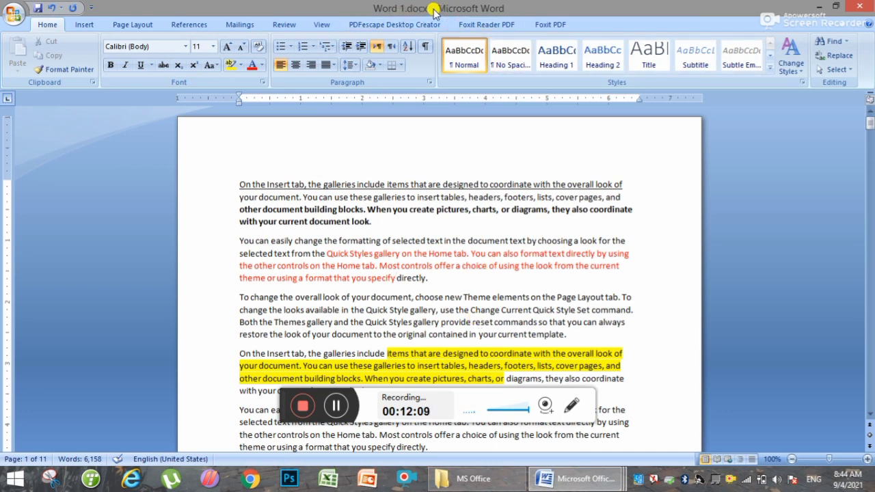
left_click(436, 310)
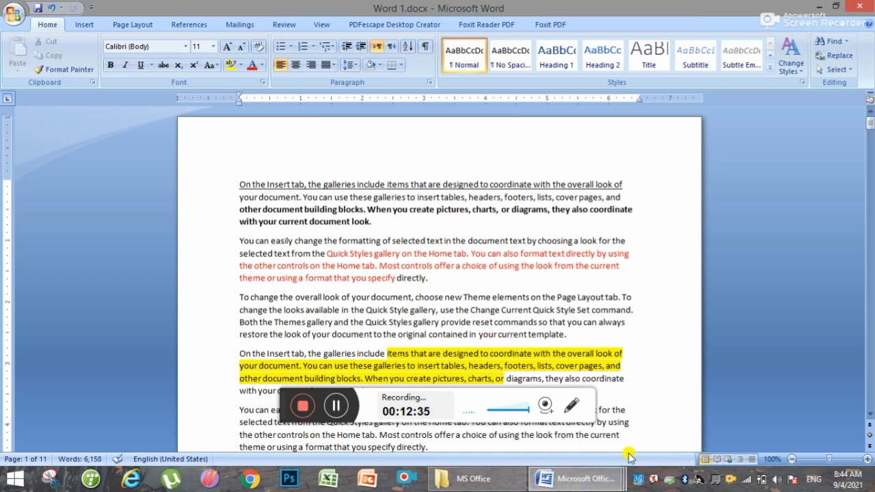
Highlight the third paragraph's text from "the Change Current Quick Style Set command" to its end in dark blue
left_click_drag(566, 334, 455, 310)
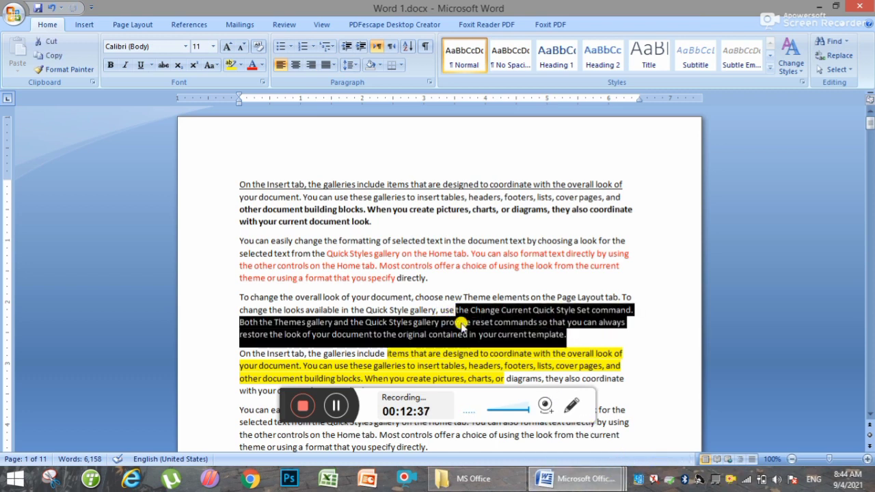
left_click(239, 65)
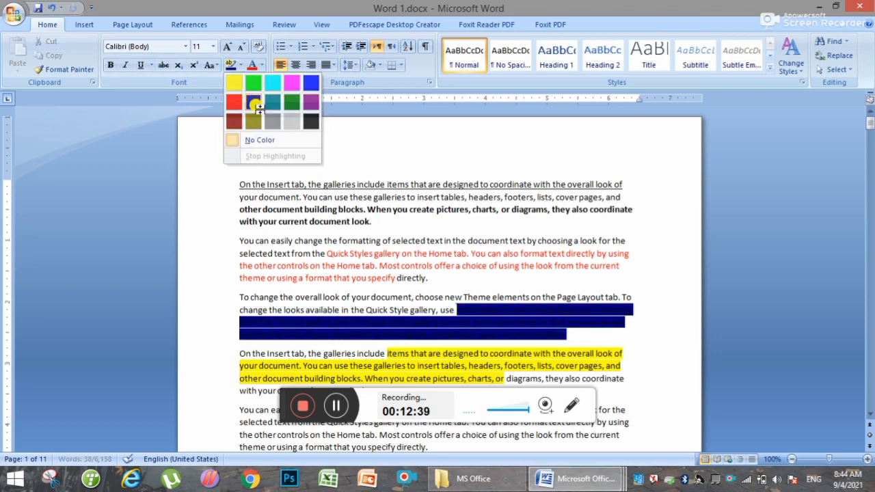
left_click(255, 103)
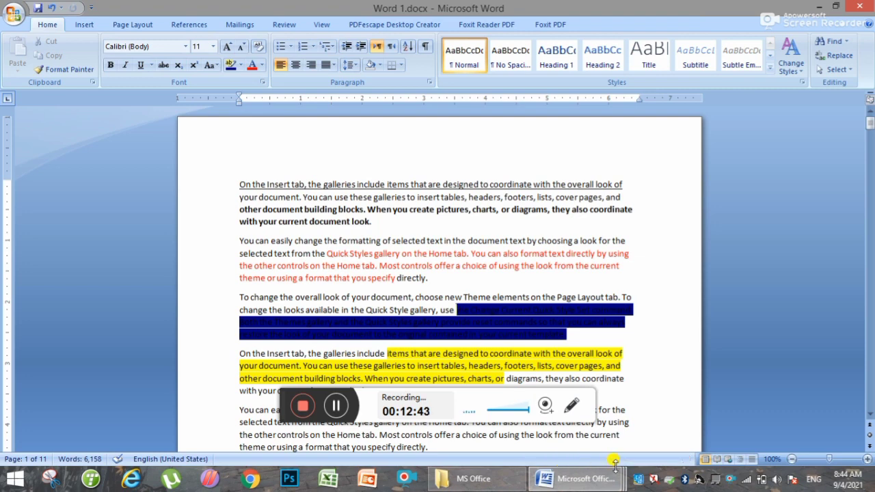
Open the Save As dialog for the edited document and cancel it without saving
scroll(460, 290, "down", 3)
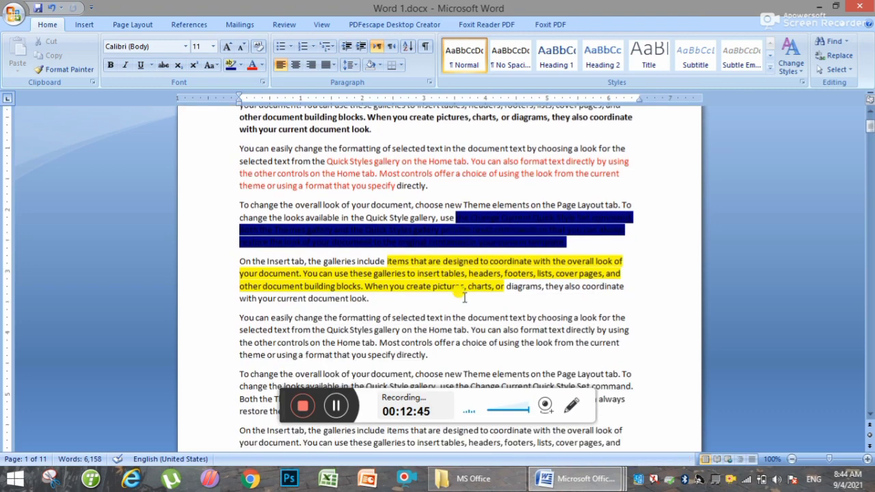
scroll(459, 290, "down", 2)
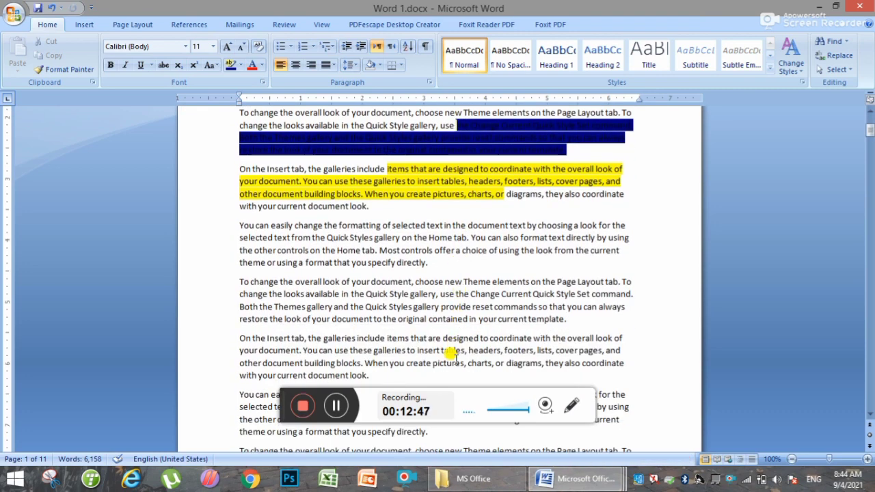
scroll(451, 328, "up", 5)
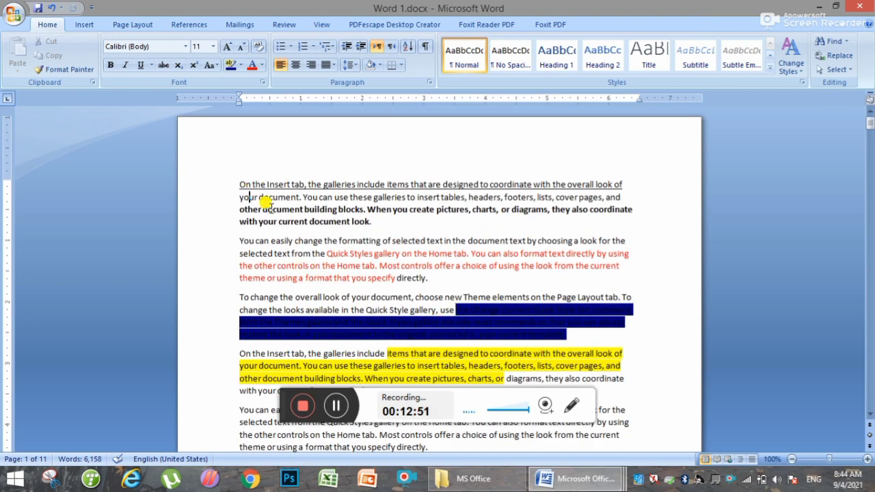
scroll(352, 248, "down", 4)
scroll(432, 326, "up", 2)
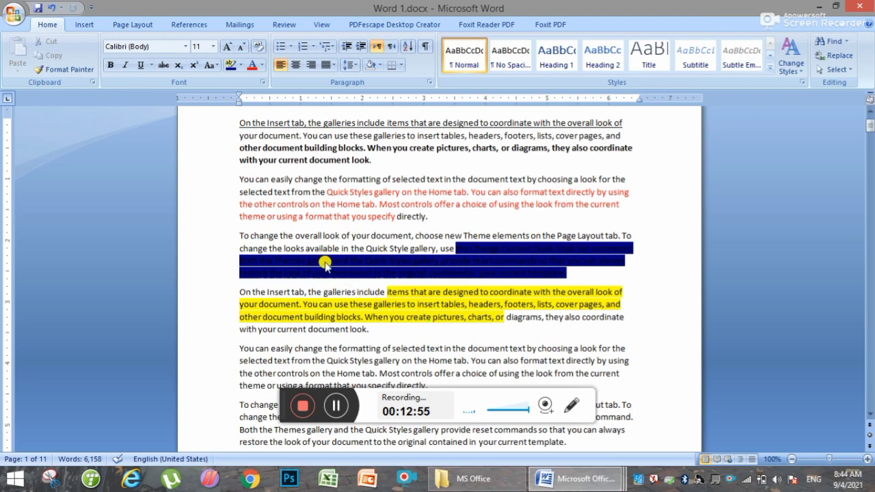
key("F12")
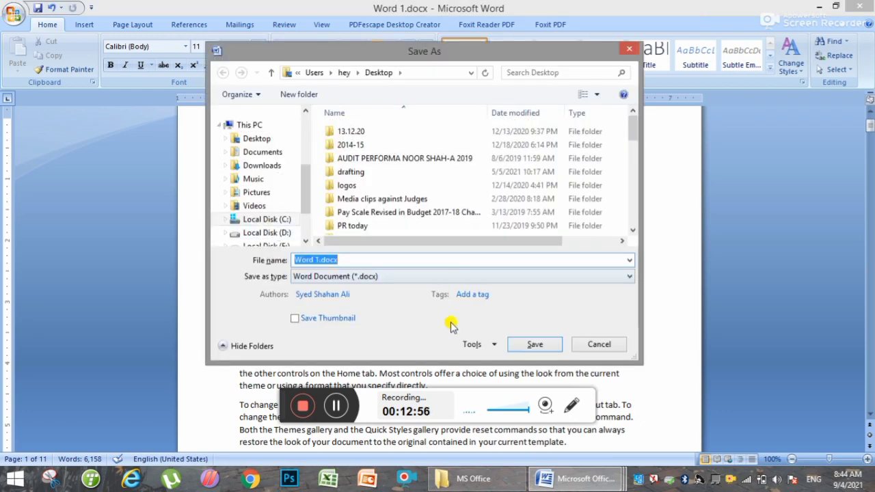
left_click(593, 344)
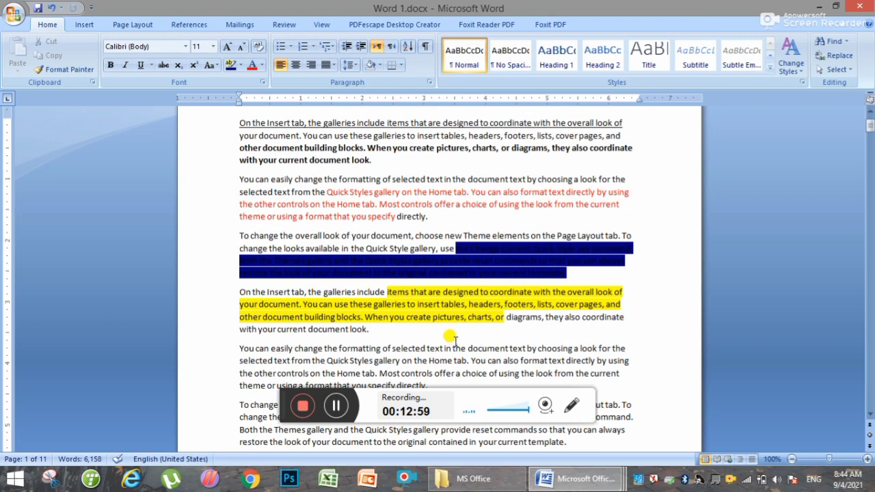
Add a person's first name at the end of the first paragraph, after "current document look."
scroll(451, 336, "up", 2)
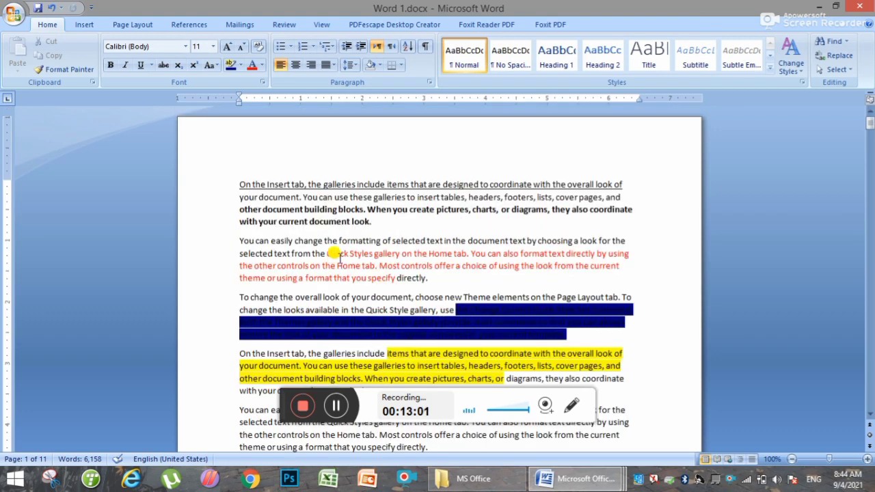
left_click(240, 185)
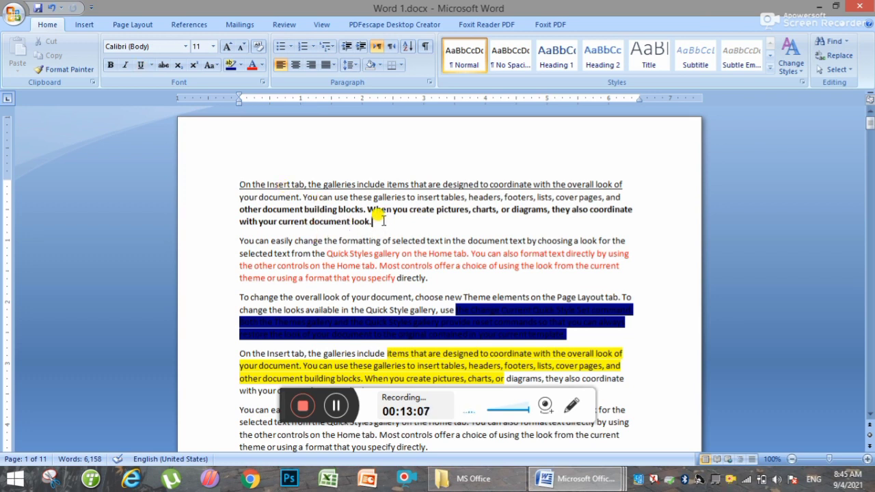
type("Then")
Change the last "To change the overall look of your document" paragraph on page 1 to uppercase
scroll(418, 240, "down", 8)
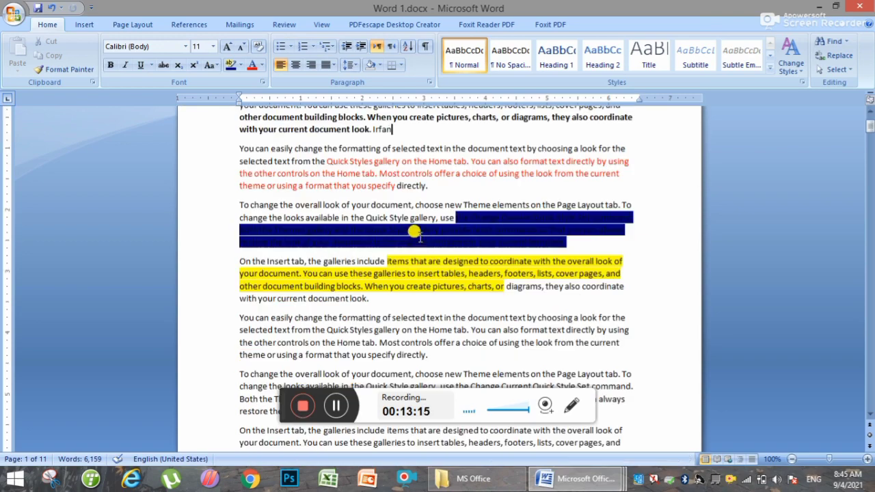
scroll(426, 273, "down", 10)
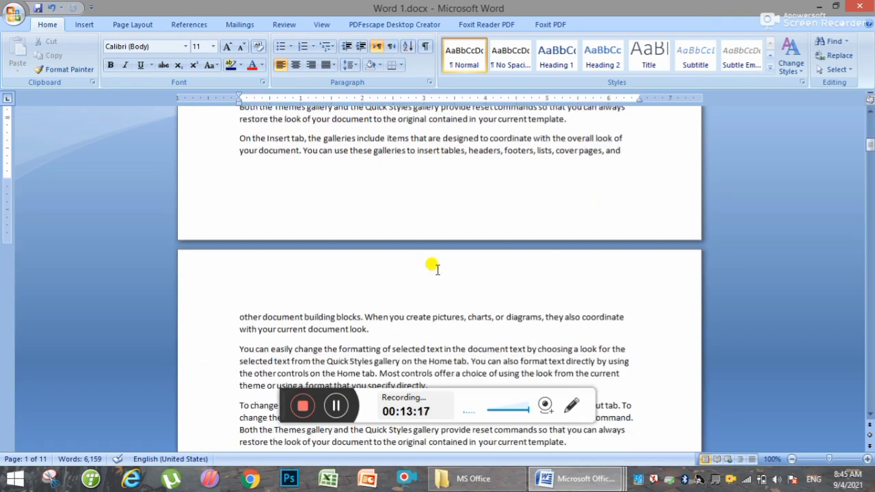
scroll(438, 289, "up", 5)
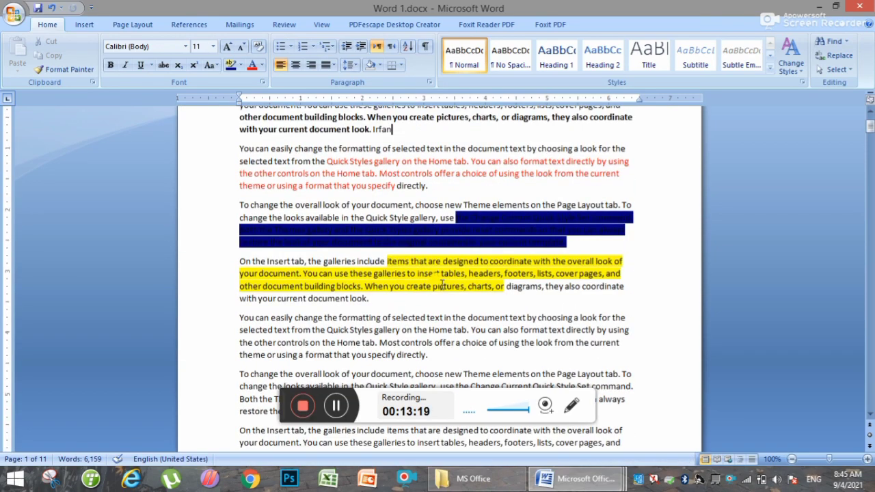
scroll(448, 280, "down", 8)
left_click_drag(431, 279, 253, 236)
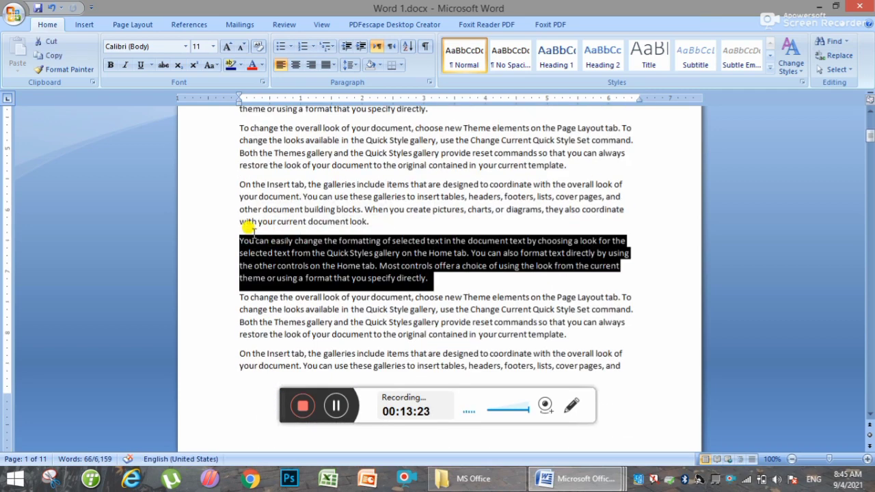
key("ctrl+Home")
scroll(388, 293, "down", 6)
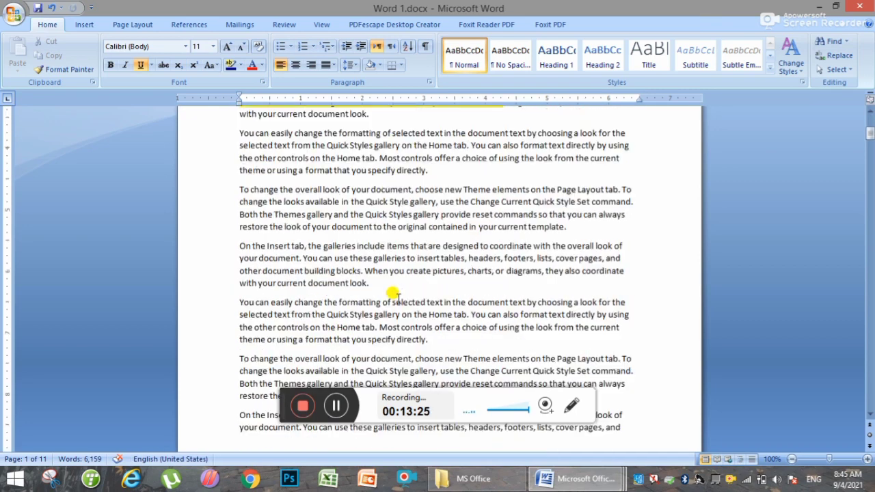
left_click_drag(570, 272, 196, 226)
key("shift+F3")
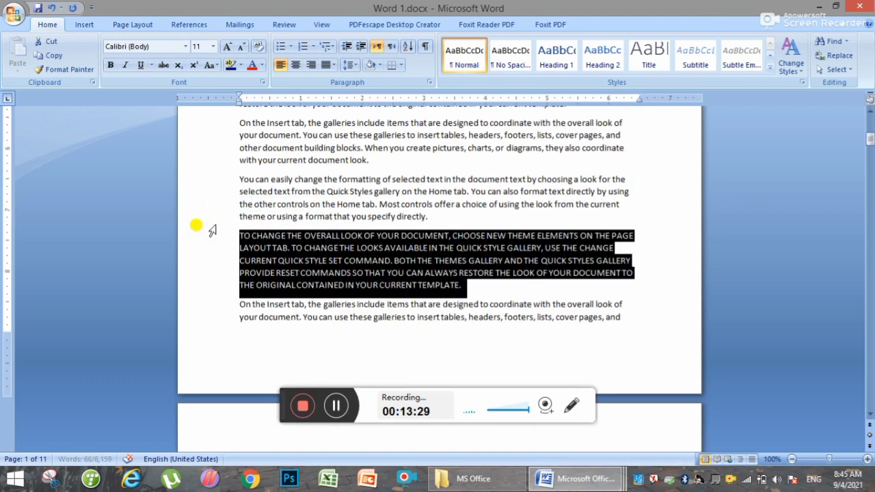
left_click(453, 273)
scroll(453, 274, "down", 2)
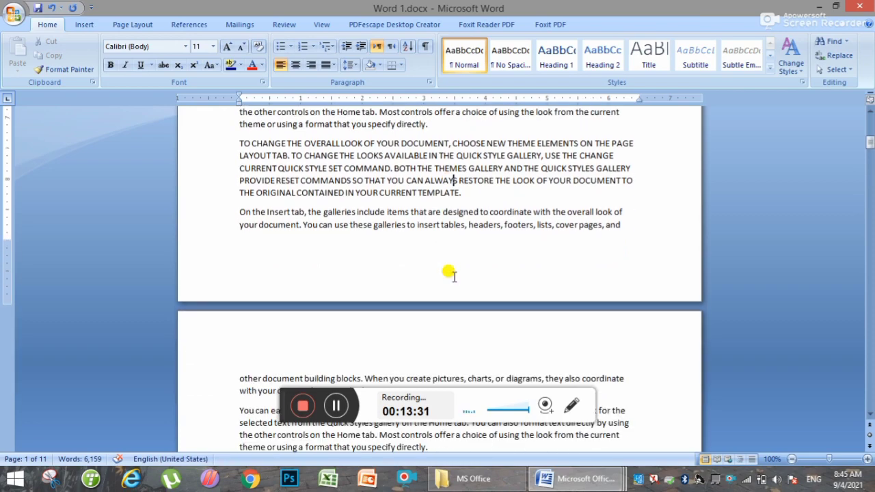
scroll(453, 274, "up", 10)
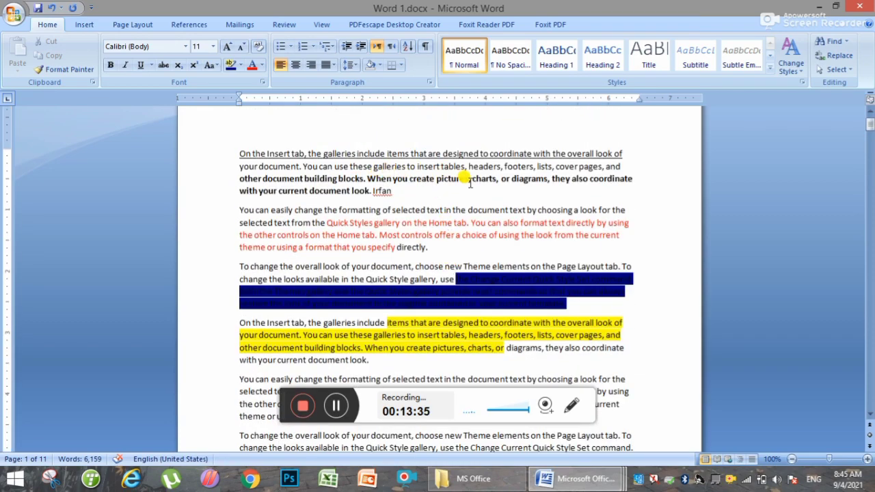
scroll(404, 267, "down", 8)
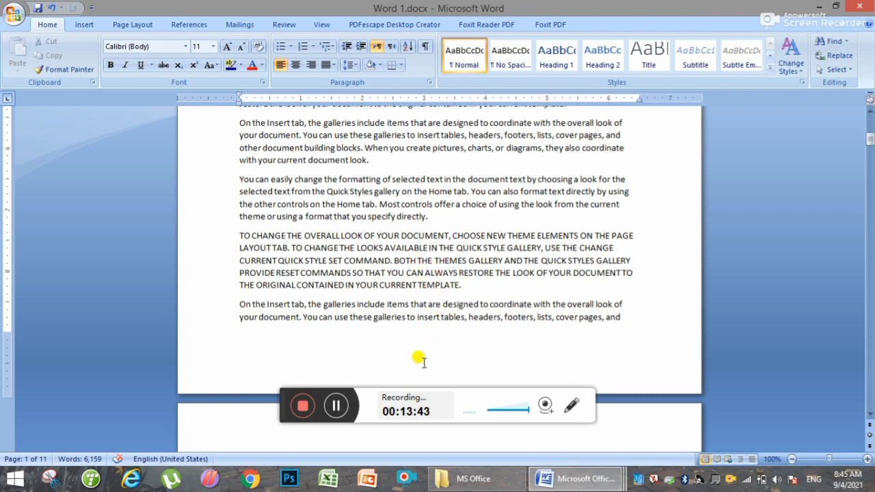
left_click(471, 291)
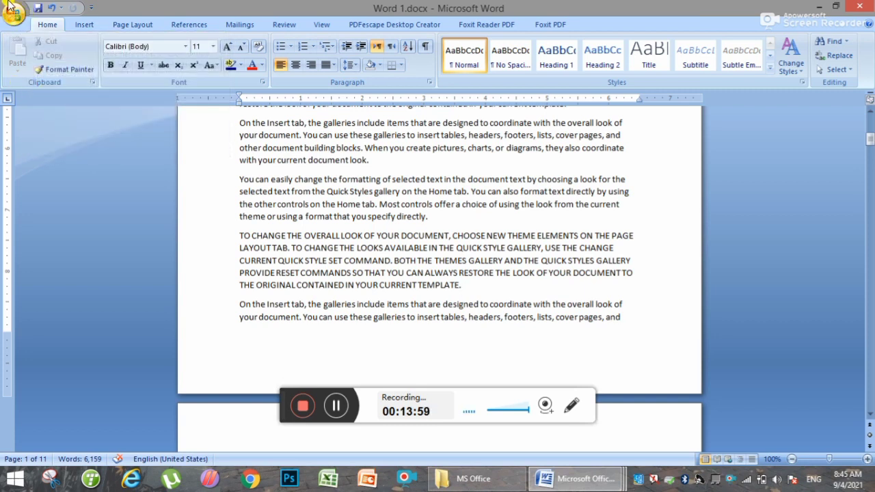
left_click(16, 19)
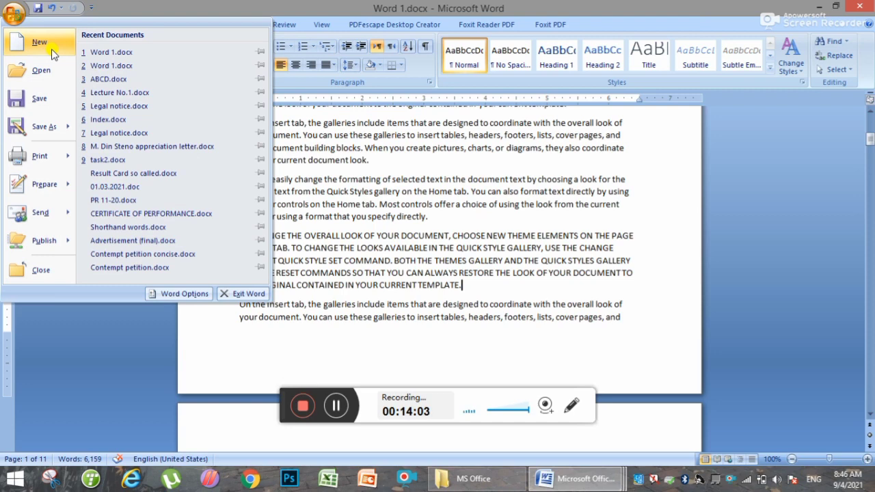
left_click(556, 339)
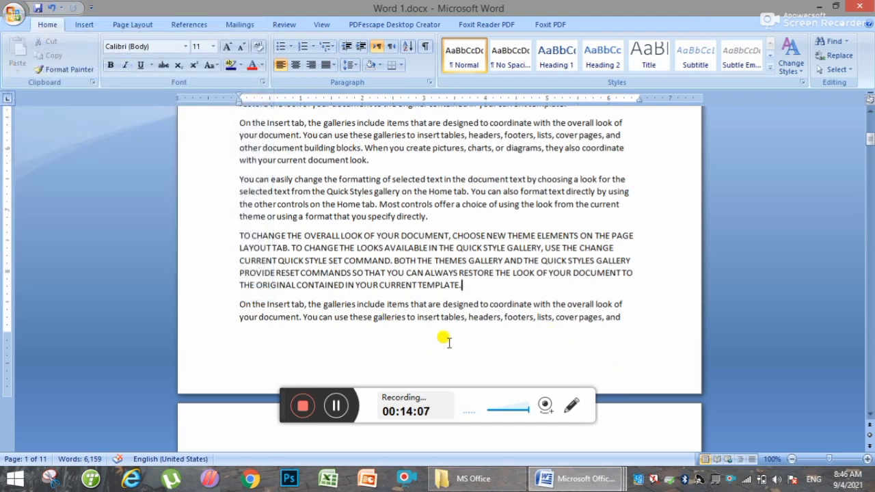
key("ctrl+z")
key("ctrl+z")
key("ctrl+z")
key("ctrl+z")
key("ctrl+z")
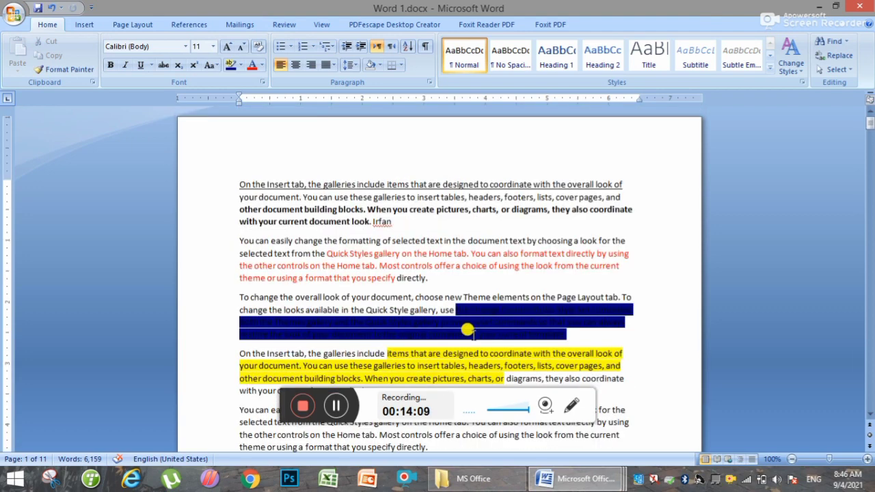
left_click(405, 185)
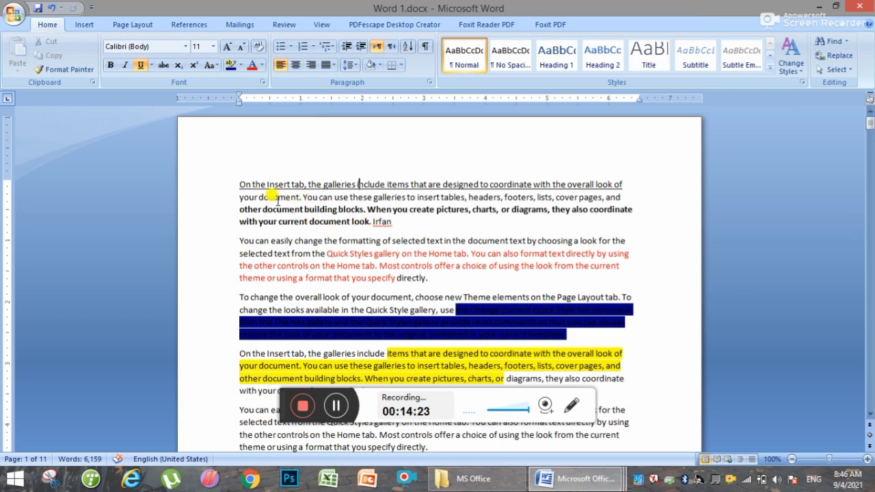
double_click(233, 181)
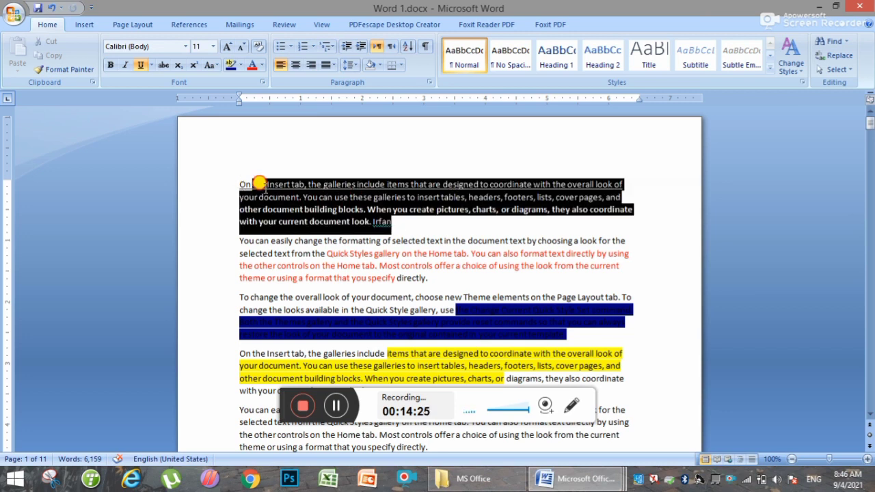
left_click(428, 276)
left_click_drag(429, 277, 243, 220)
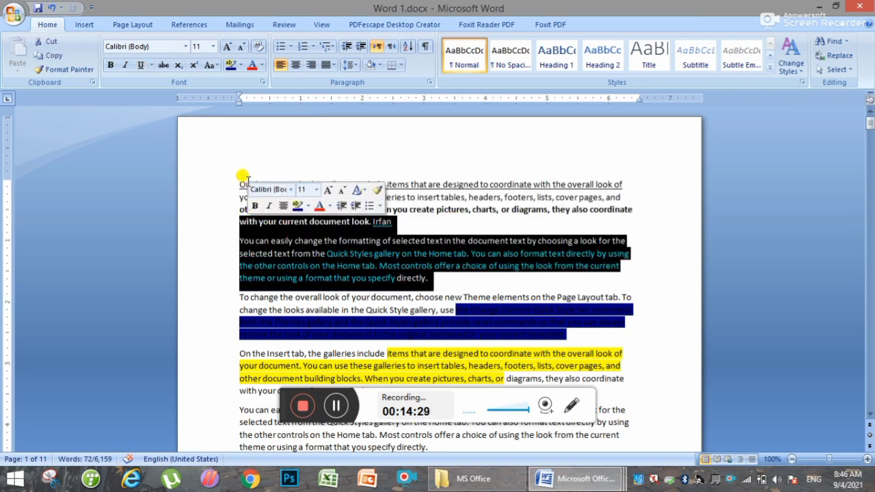
scroll(359, 332, "down", 20)
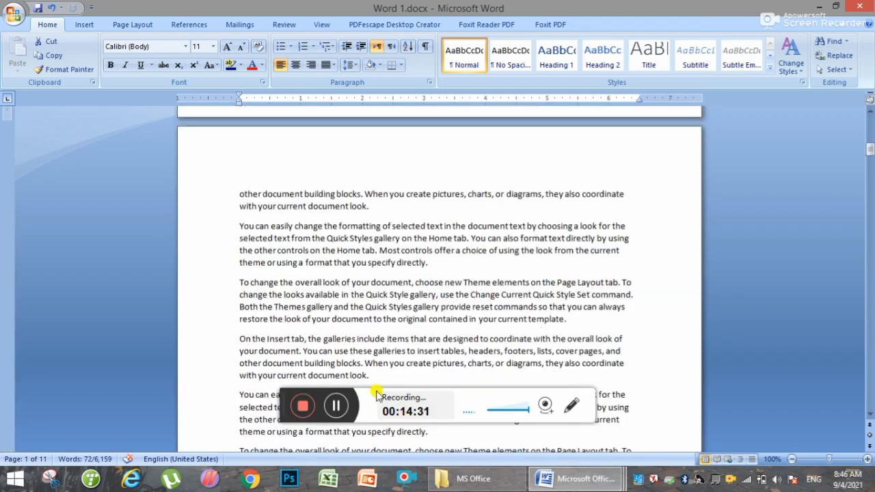
scroll(376, 453, "down", 15)
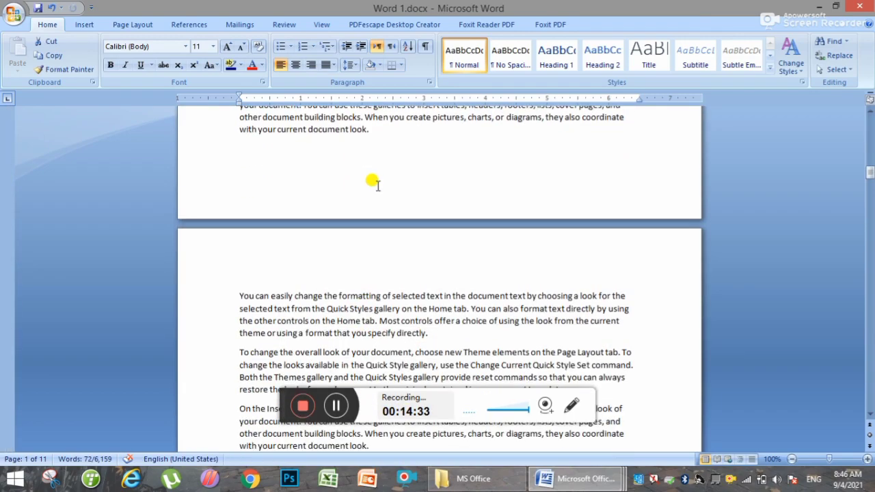
scroll(376, 179, "up", 15)
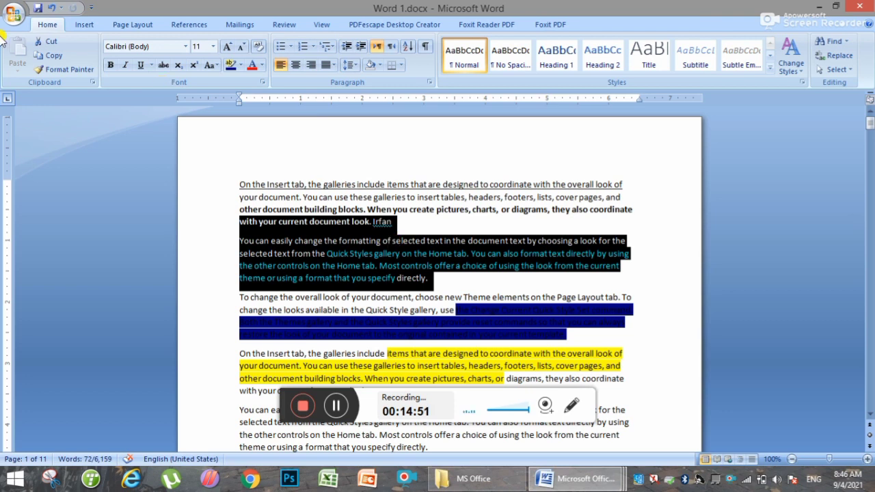
Create a new blank document and place the cursor at the start of its first page
left_click(13, 13)
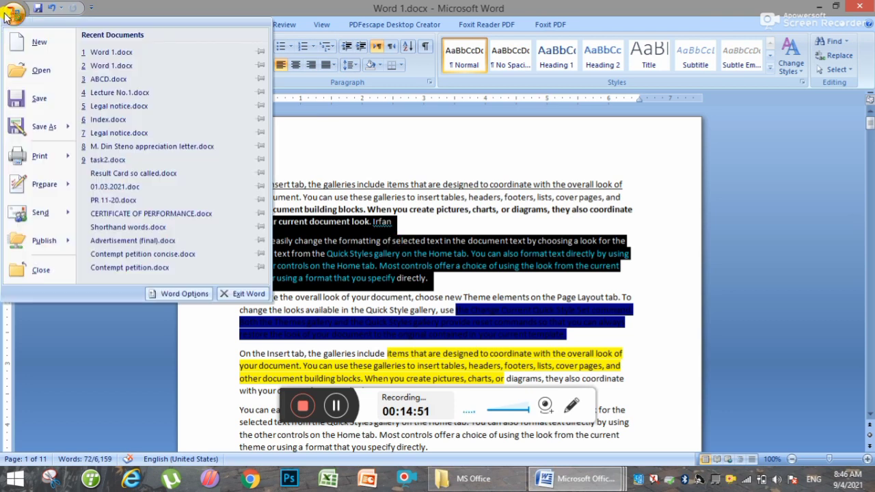
left_click(20, 46)
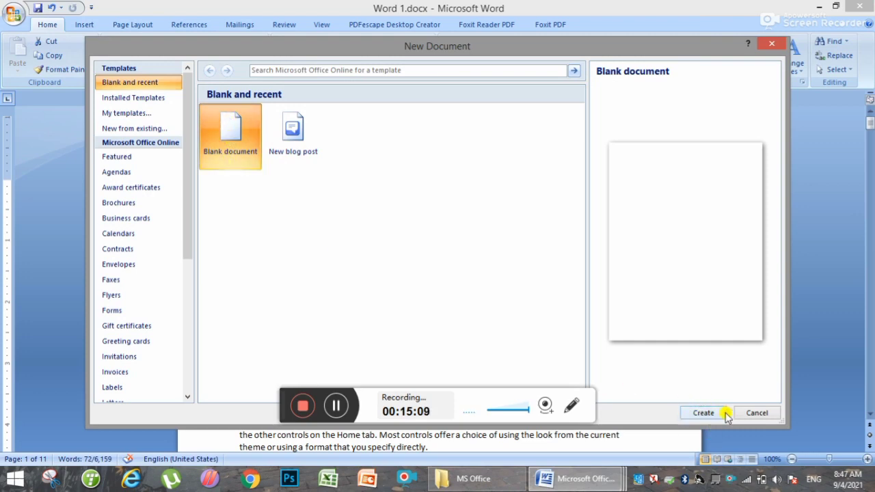
left_click(704, 414)
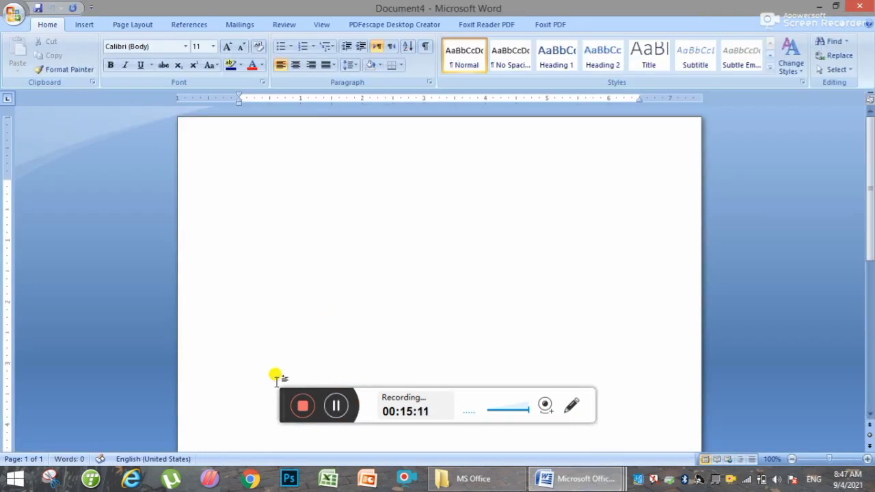
left_click_drag(277, 399, 253, 449)
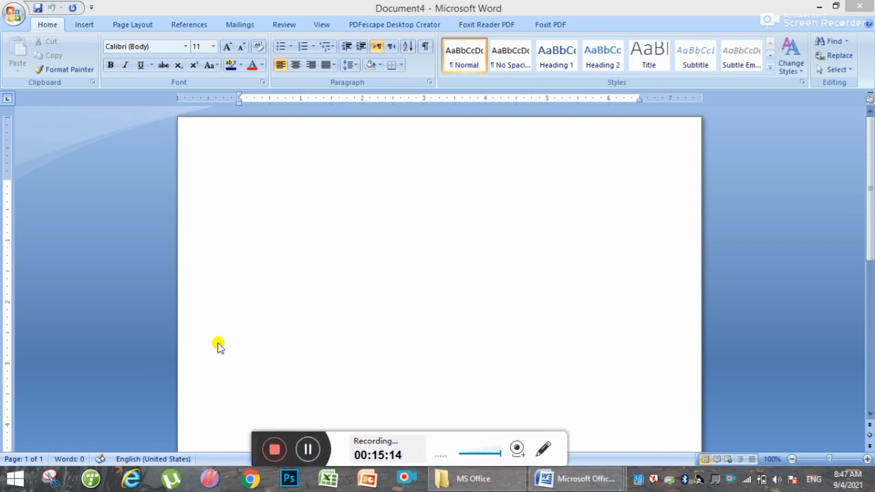
left_click(237, 184)
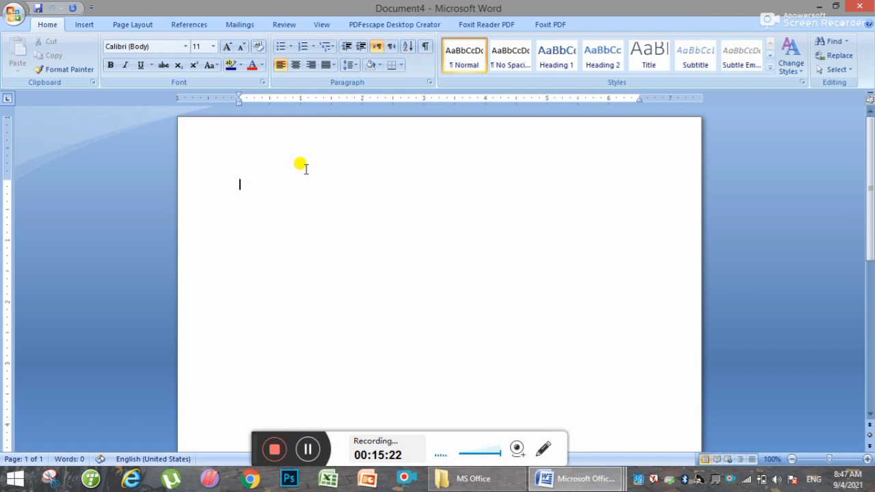
Open the Save As dialog for the new blank document and cancel it without saving
key("ctrl+s")
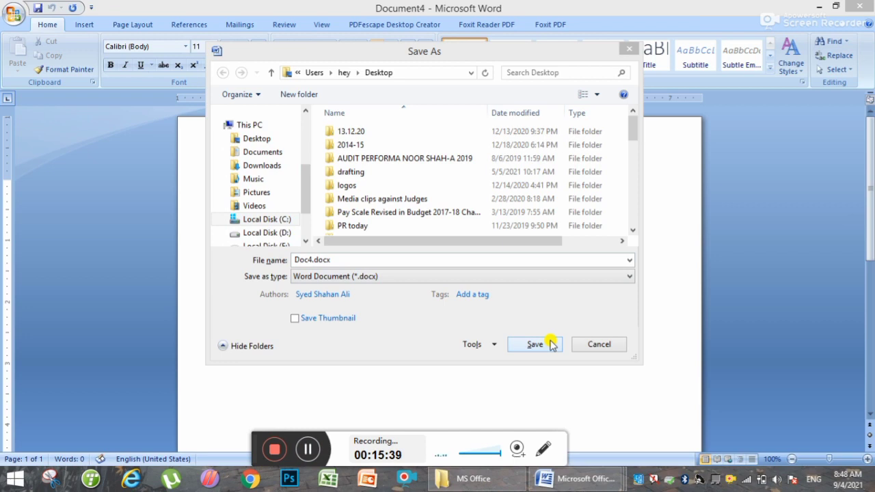
left_click(596, 344)
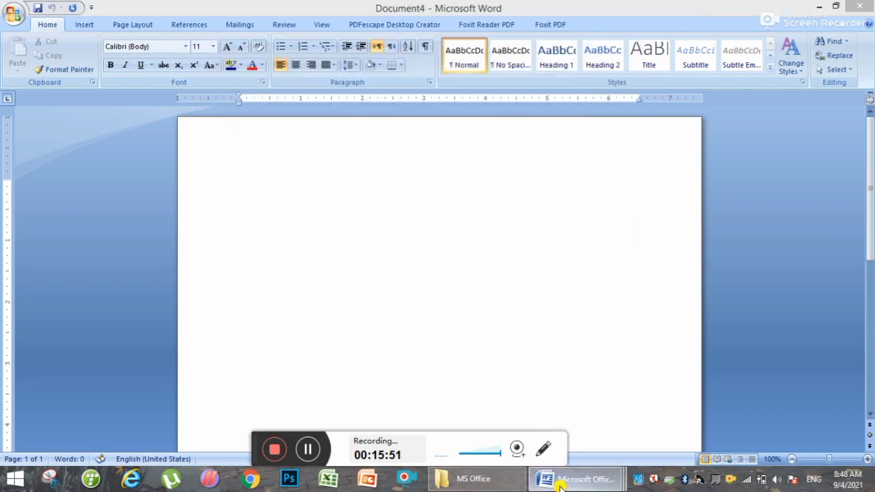
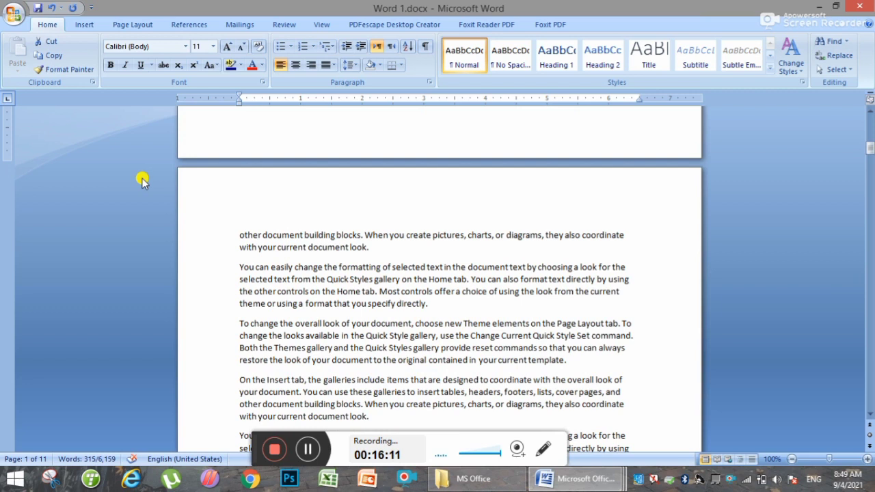
left_click(12, 15)
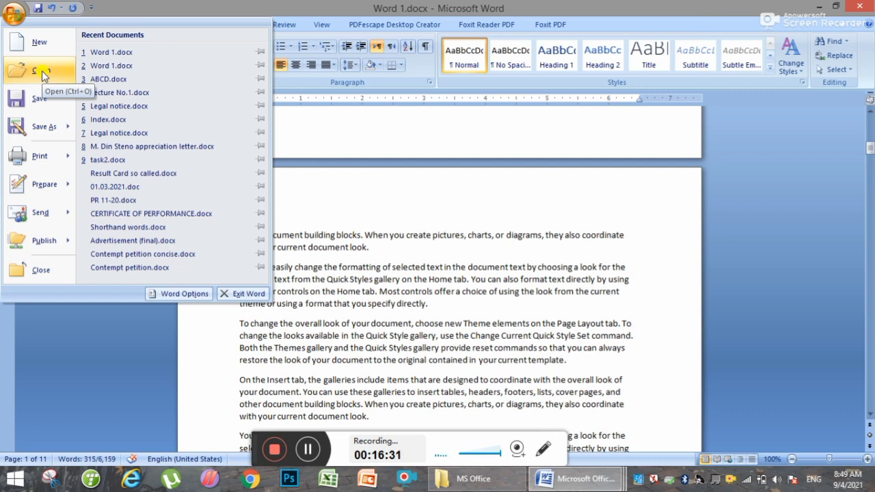
left_click(339, 148)
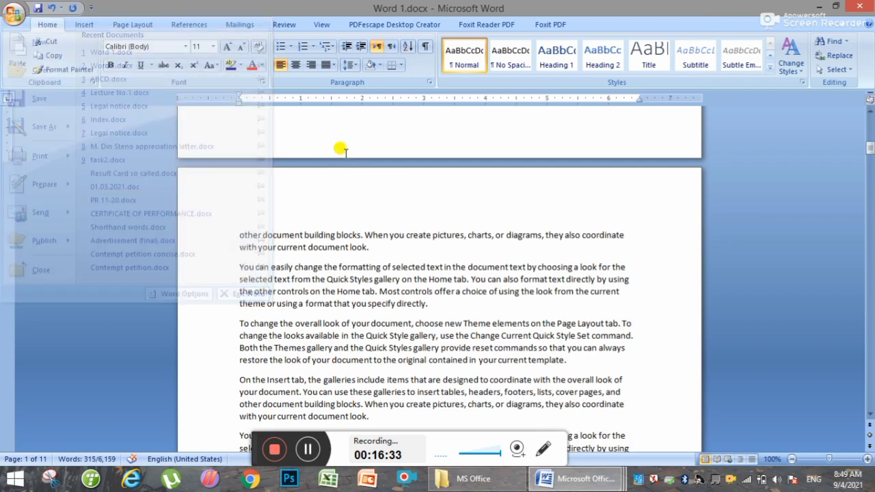
scroll(351, 249, "down", 6)
scroll(357, 218, "up", 5)
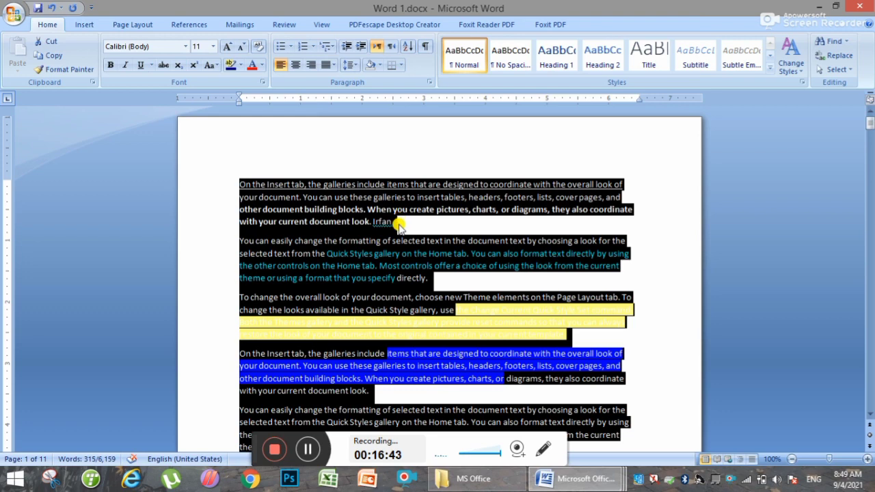
Open PR 11-20.docx from the Desktop and look through its pages
left_click(12, 20)
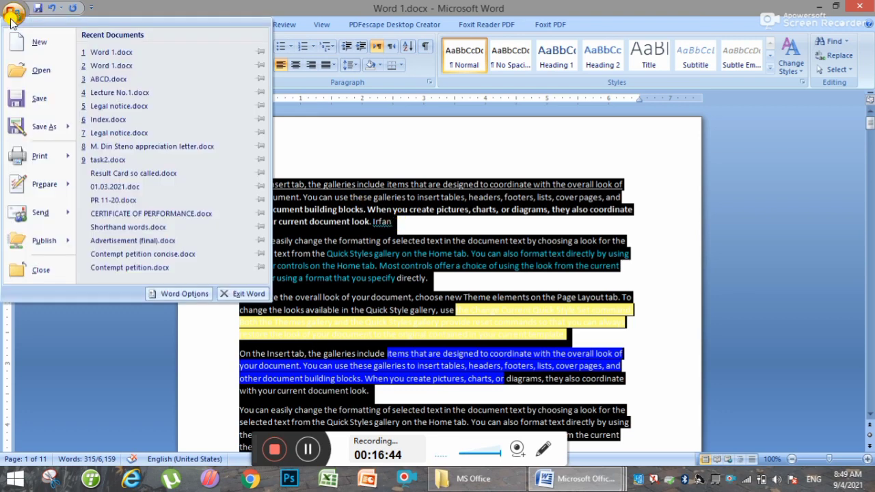
left_click(39, 72)
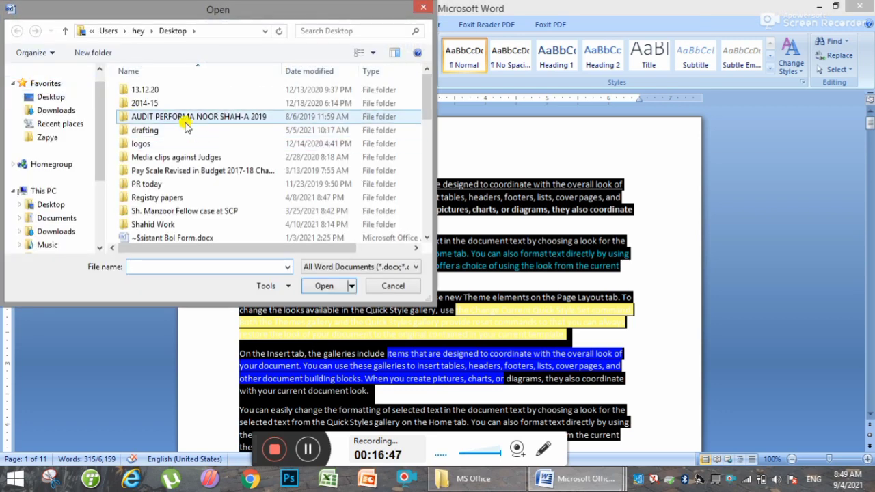
left_click(51, 96)
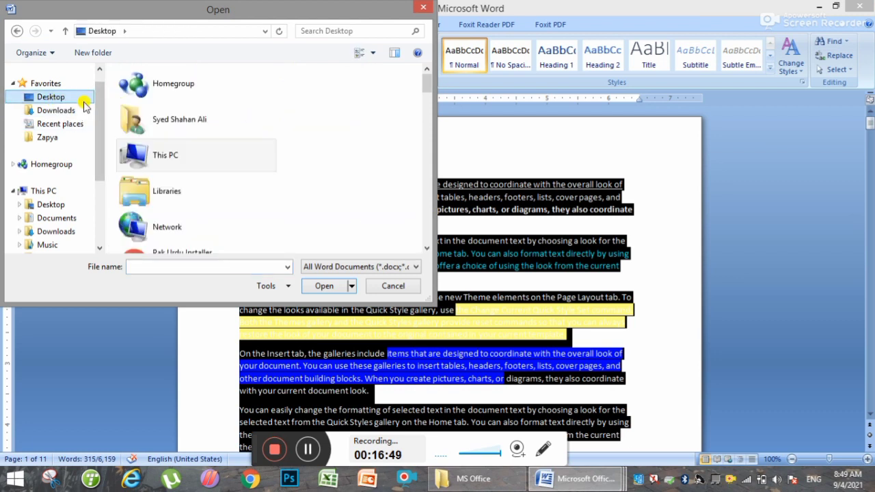
scroll(185, 157, "down", 10)
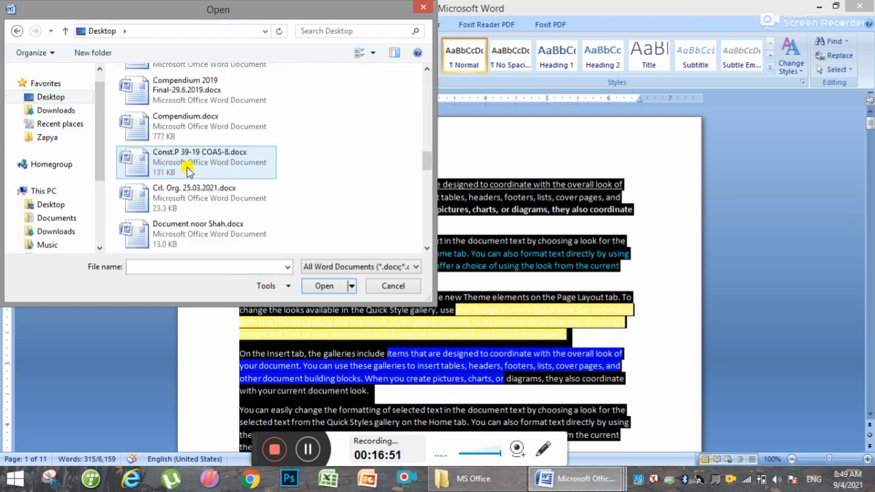
scroll(188, 170, "down", 1)
left_click(166, 127)
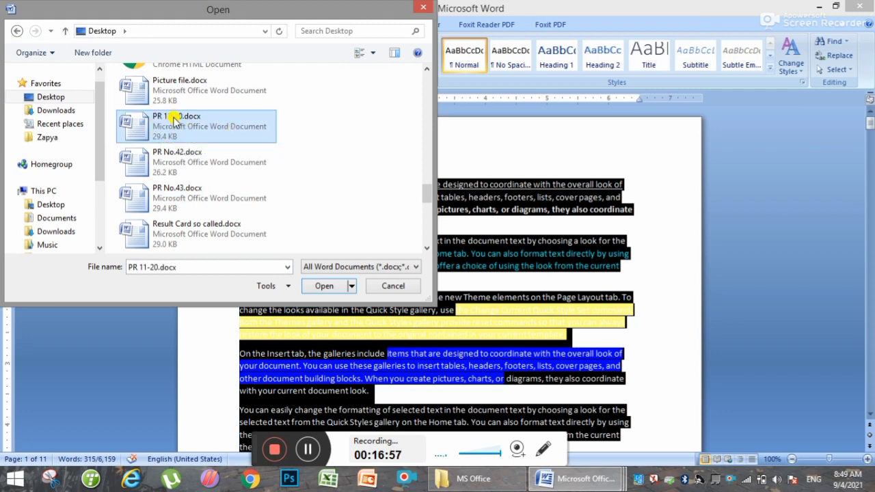
double_click(177, 131)
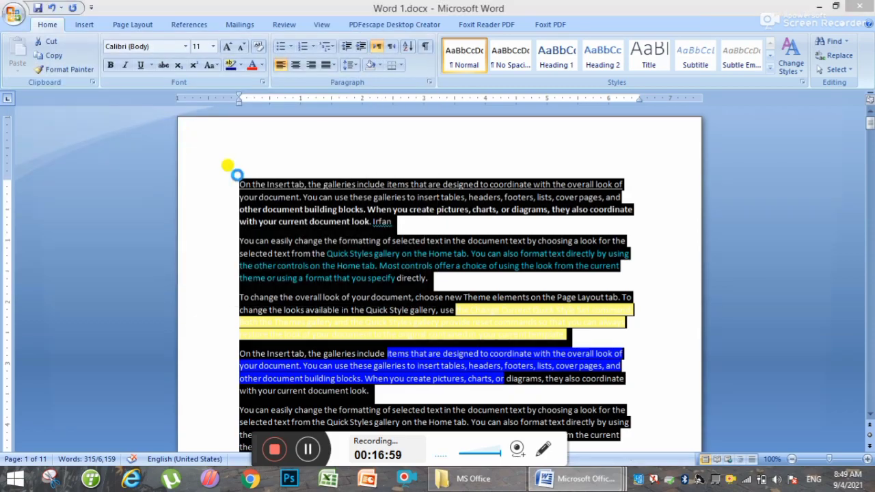
scroll(455, 229, "down", 12)
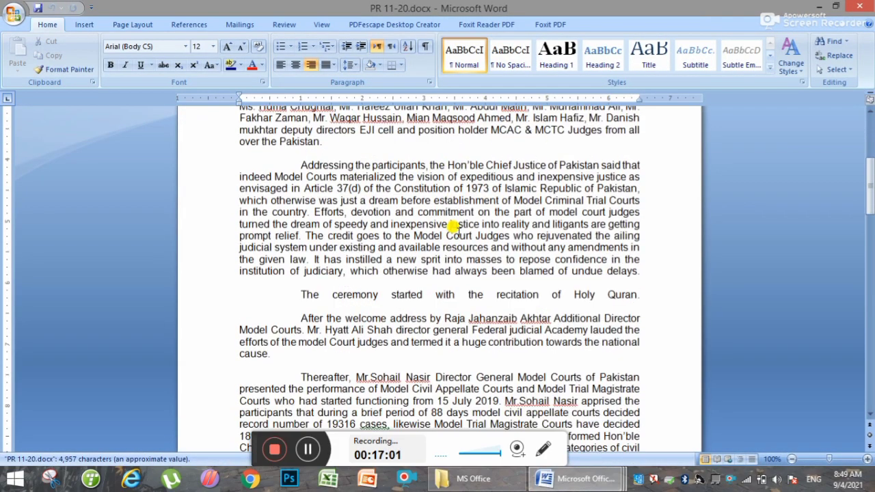
scroll(454, 230, "down", 18)
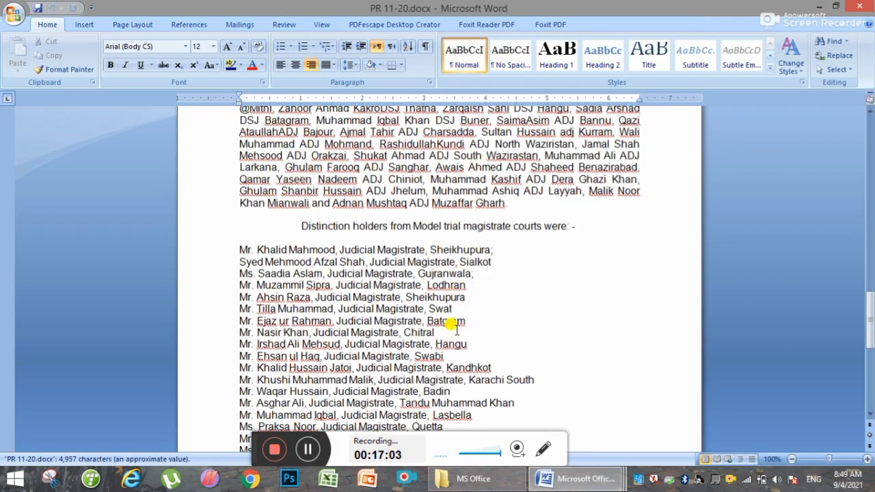
scroll(450, 323, "up", 7)
scroll(451, 325, "up", 20)
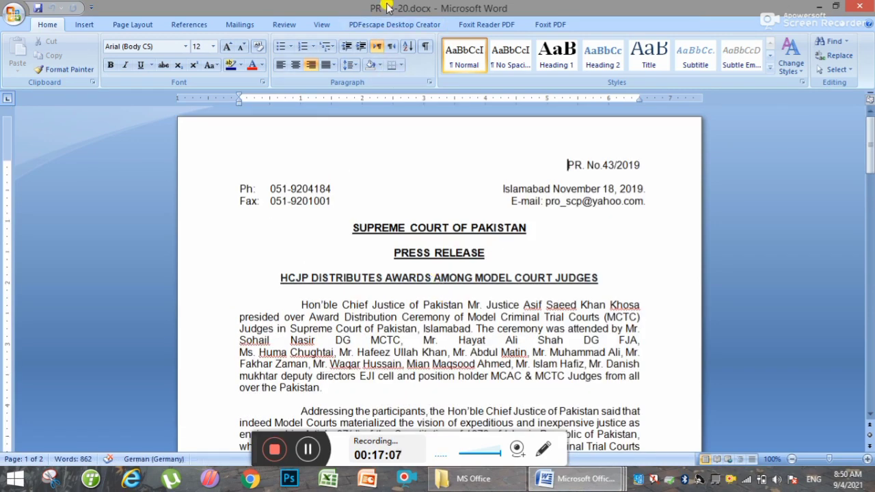
Close the unsaved documents Document4, Document3 and Document2, discarding the changes to Document2
mouse_move(547, 479)
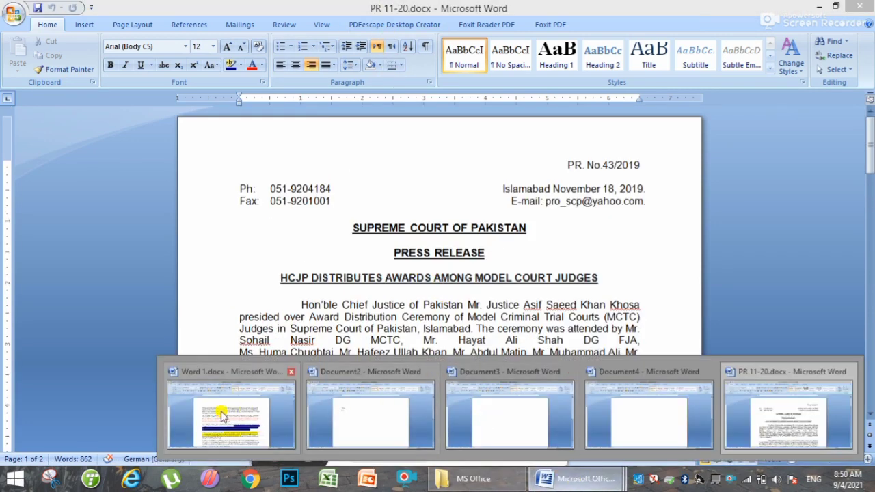
mouse_move(212, 418)
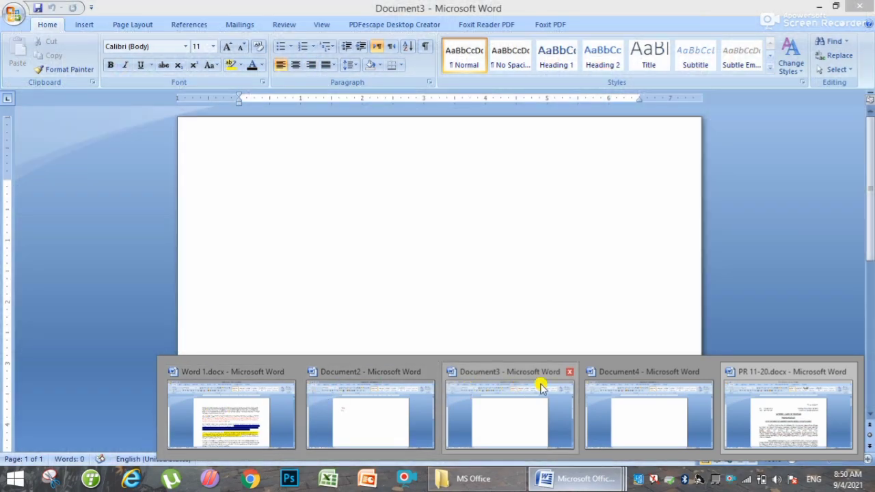
mouse_move(652, 381)
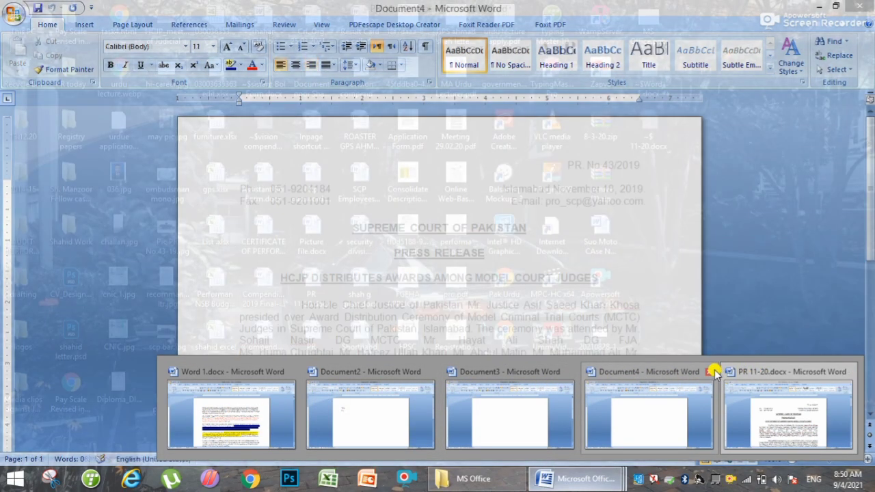
left_click(708, 372)
left_click(708, 373)
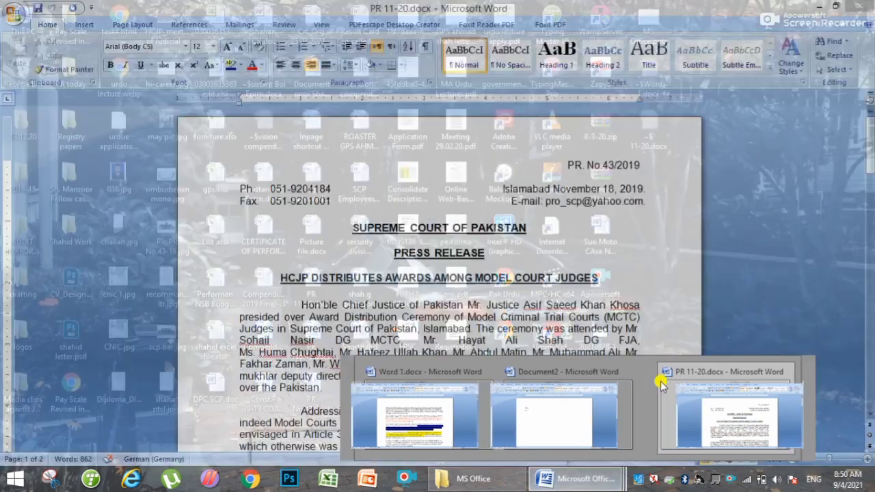
left_click(638, 374)
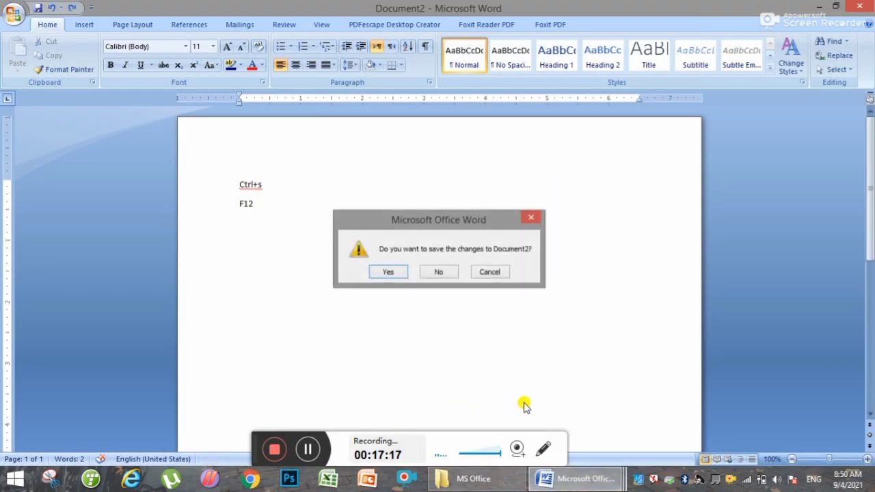
left_click(441, 272)
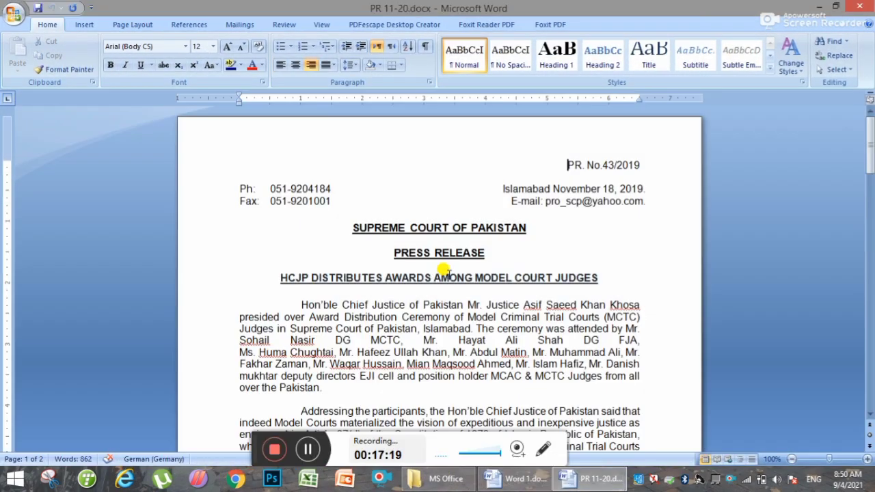
Switch to Word 1.docx and view the formats offered for saving a copy
left_click(516, 478)
left_click(14, 17)
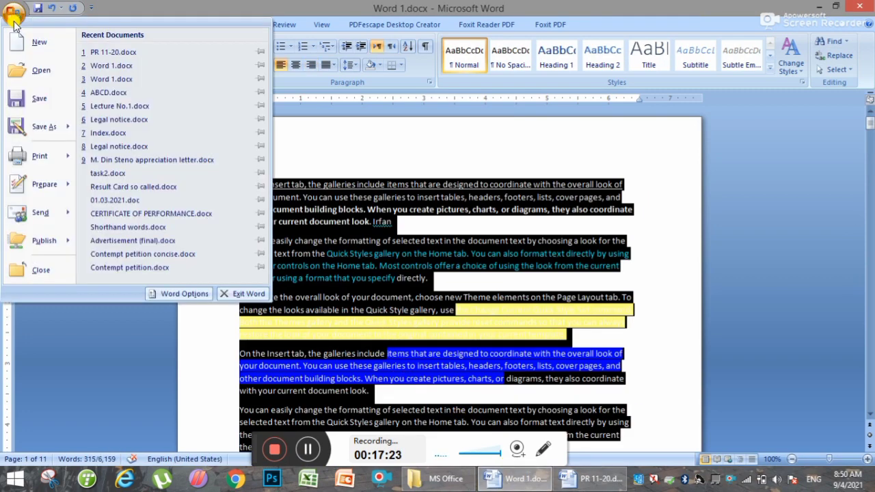
mouse_move(39, 129)
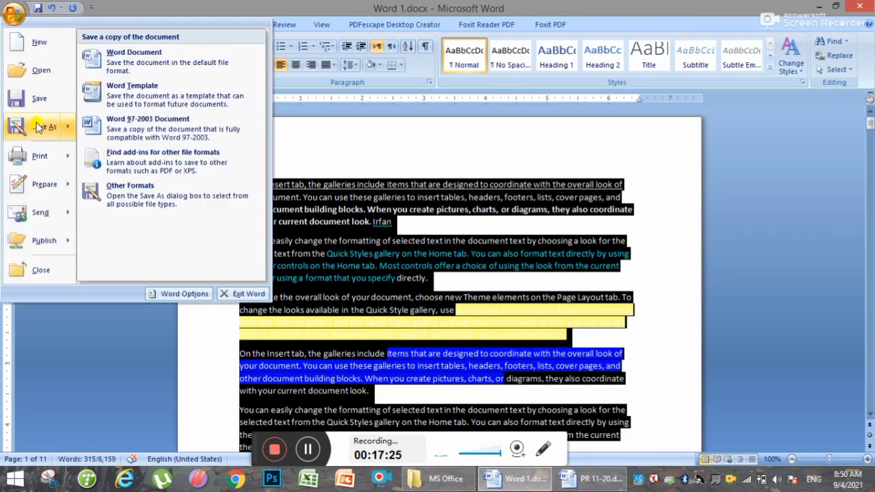
left_click(406, 135)
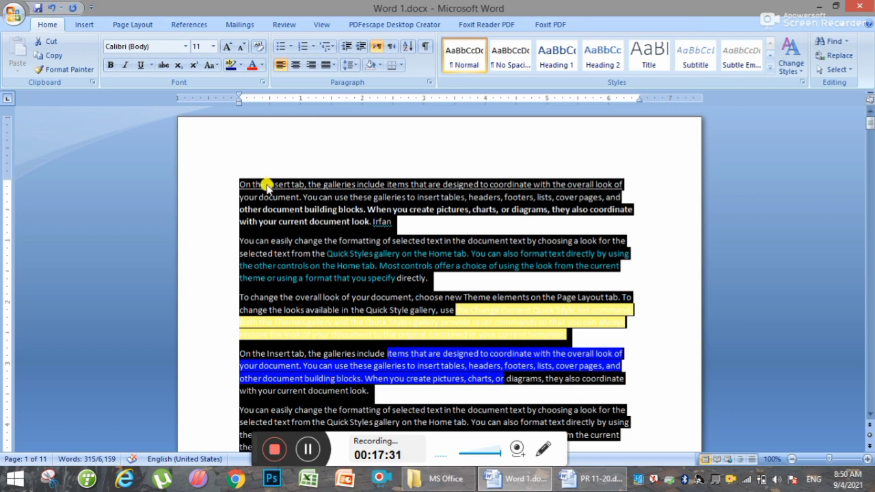
Open the Print dialog for Word 1.docx, view the list of available printers, and close the dialog without printing
left_click(10, 19)
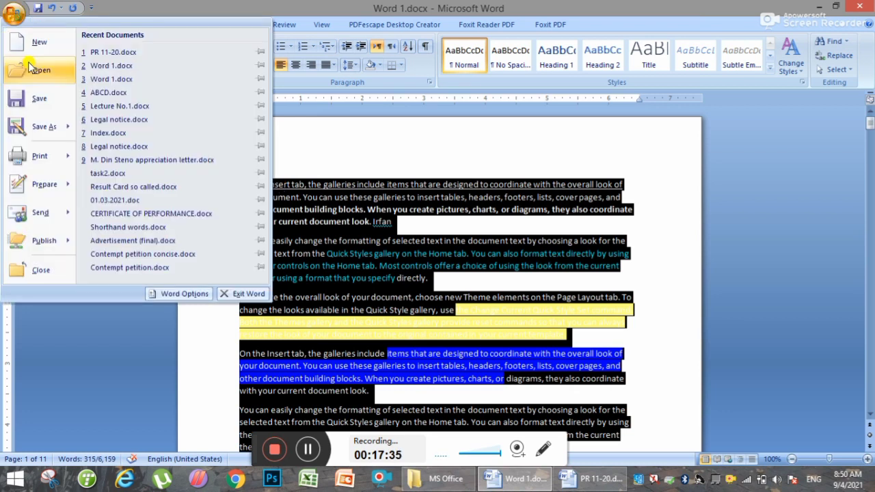
mouse_move(34, 158)
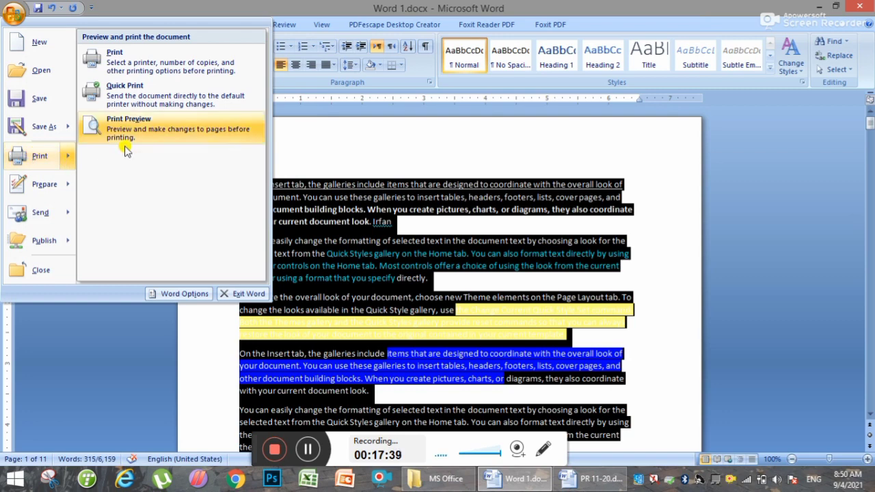
left_click(129, 60)
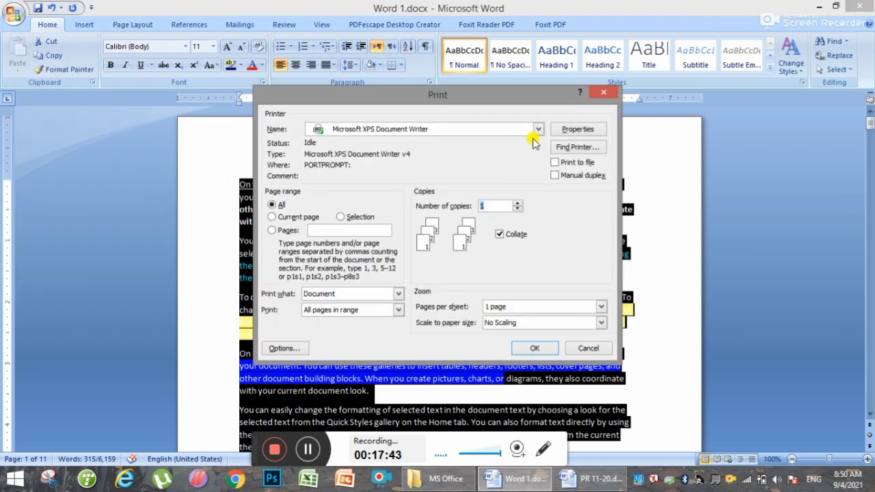
left_click(538, 130)
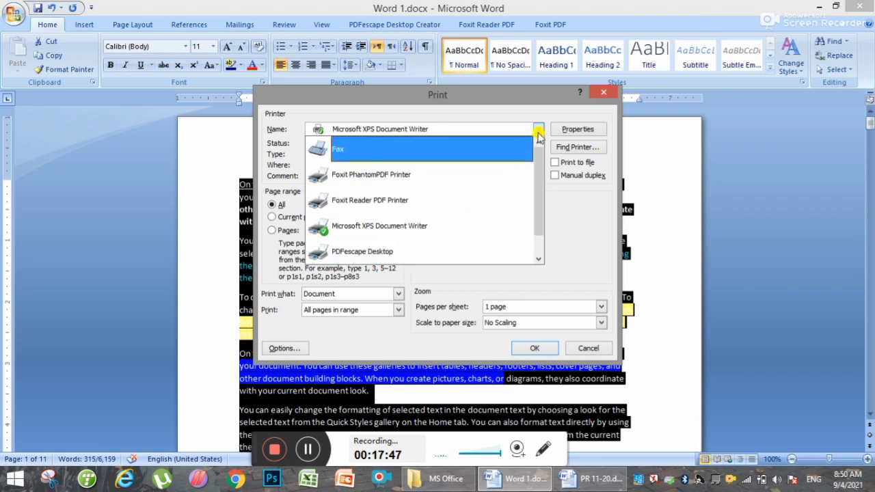
left_click(539, 129)
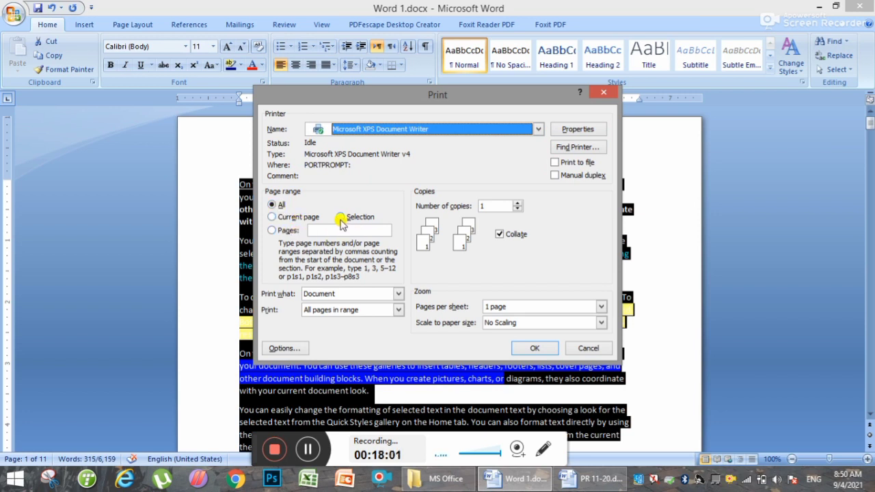
left_click(306, 448)
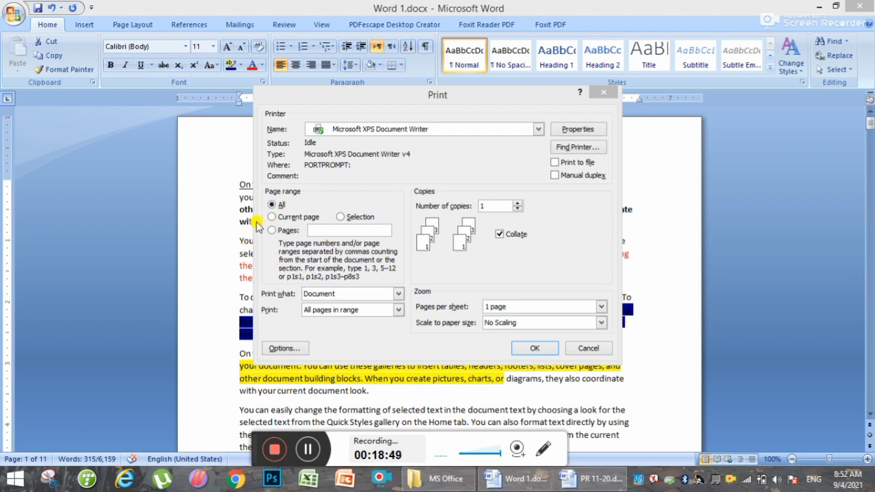
left_click(604, 92)
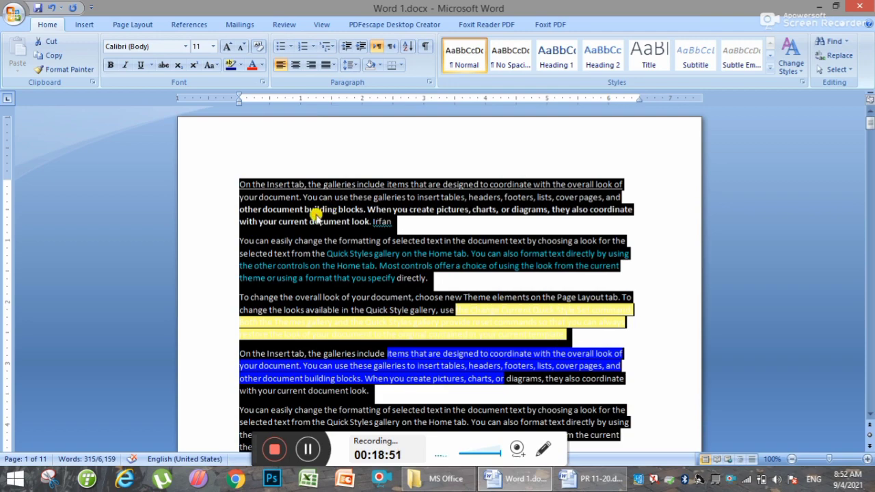
Deselect the text, place the cursor on page 3 to check the page indicator, and return it to the end of page 1's first paragraph
scroll(365, 284, "down", 5)
left_click(499, 311)
scroll(478, 312, "down", 13)
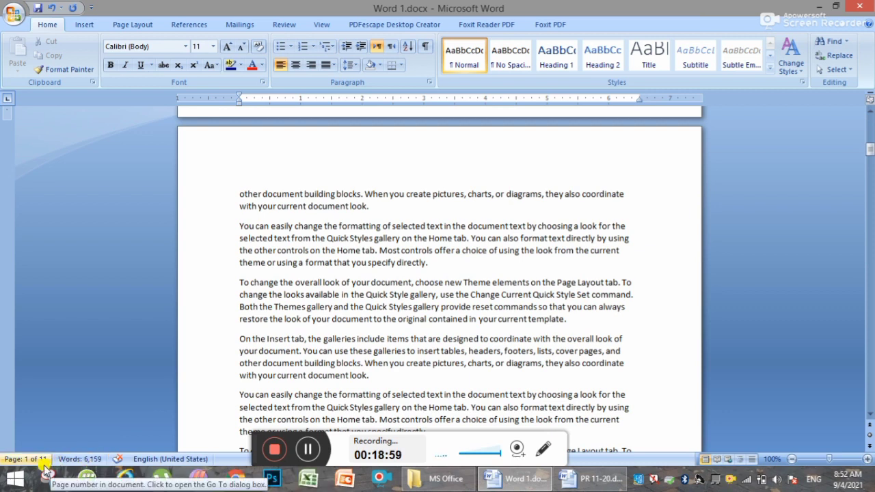
scroll(423, 343, "down", 5)
double_click(425, 344)
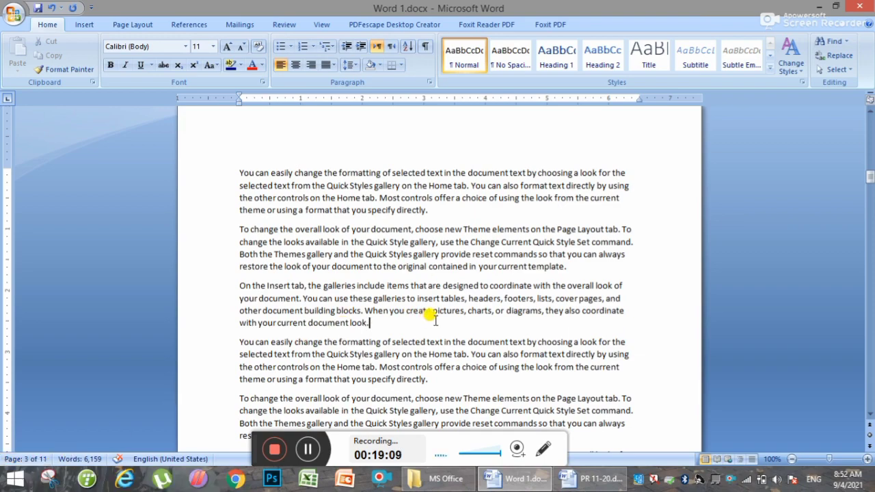
scroll(435, 321, "up", 20)
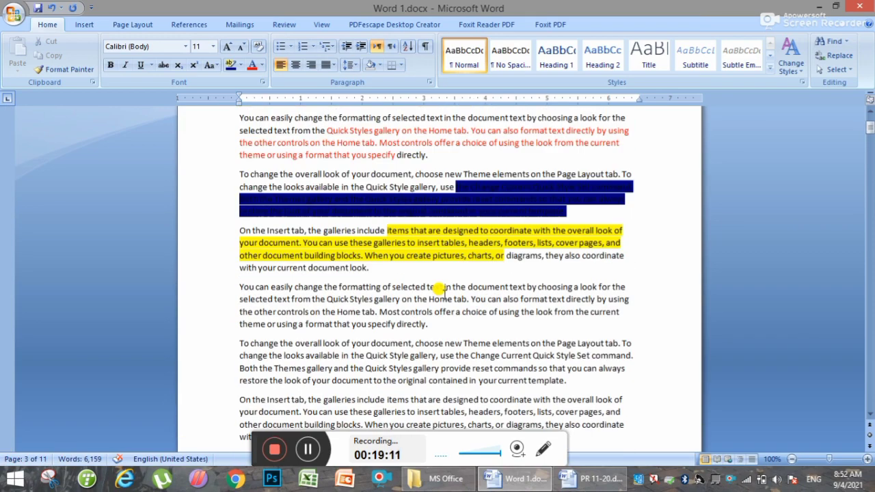
scroll(438, 287, "up", 3)
left_click(654, 226)
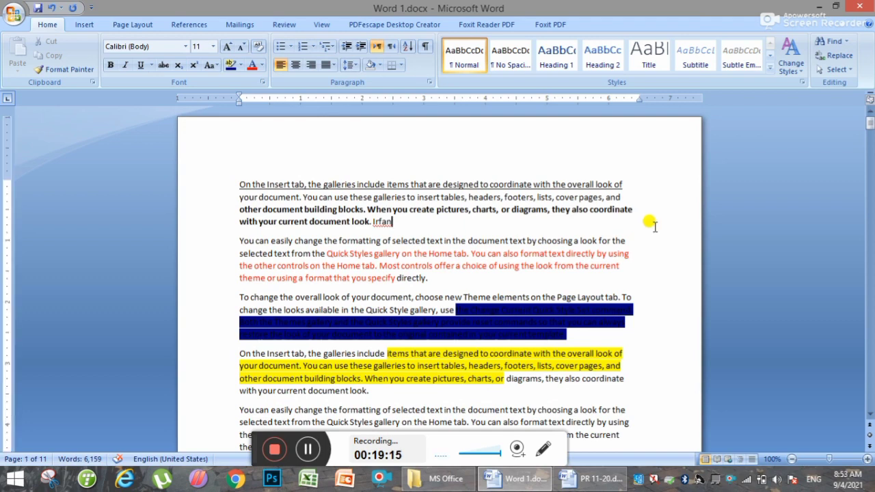
Open the Print dialog for Word 1.docx and set the page range to pages 4-6,9,10
key("ctrl+p")
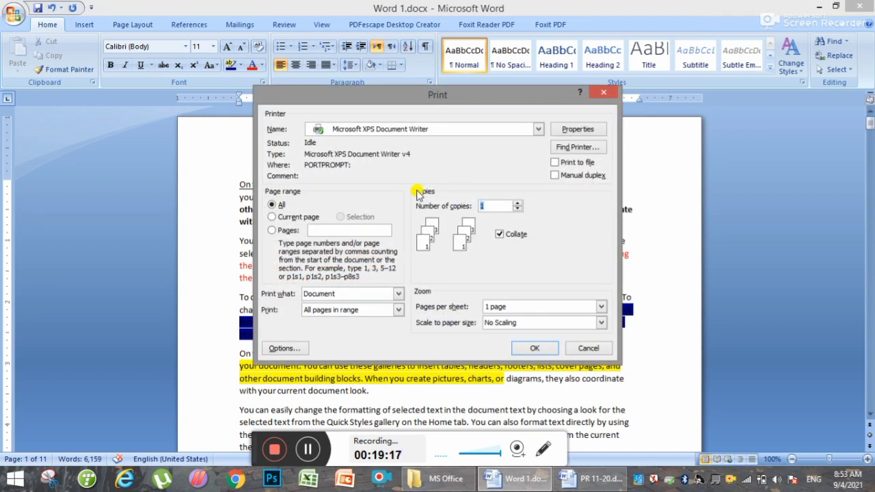
left_click(588, 348)
left_click(4, 7)
mouse_move(74, 159)
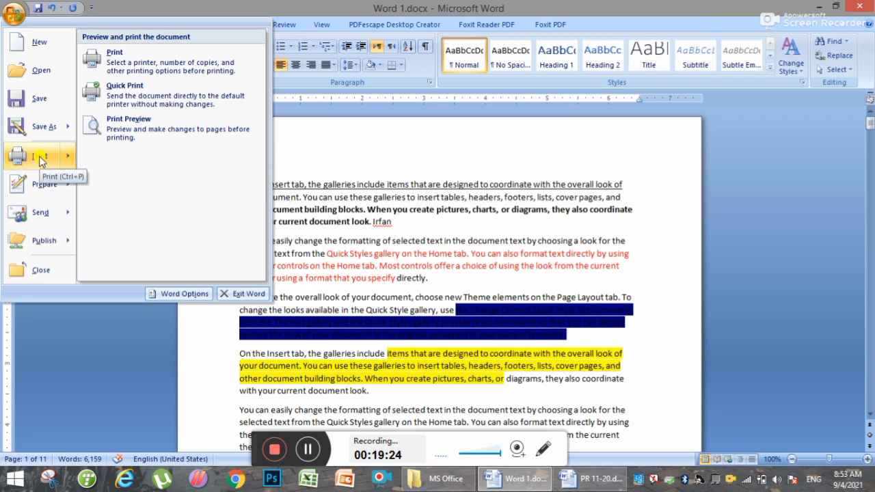
left_click(127, 63)
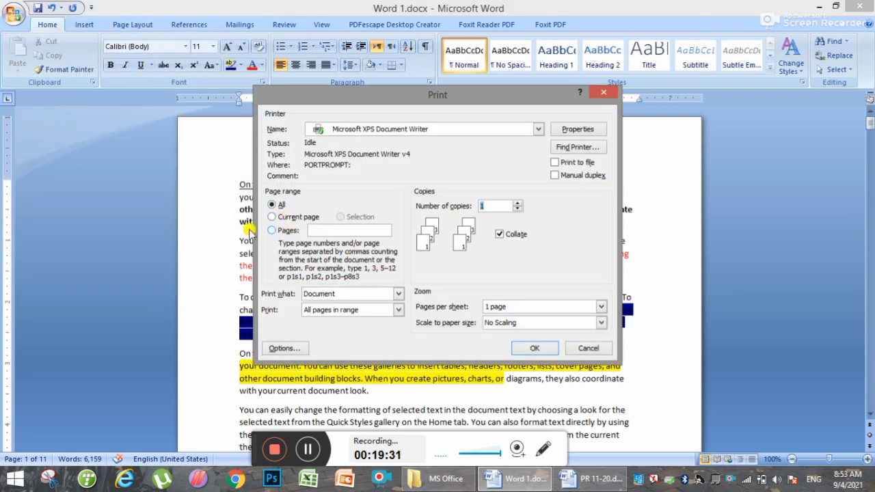
left_click(272, 218)
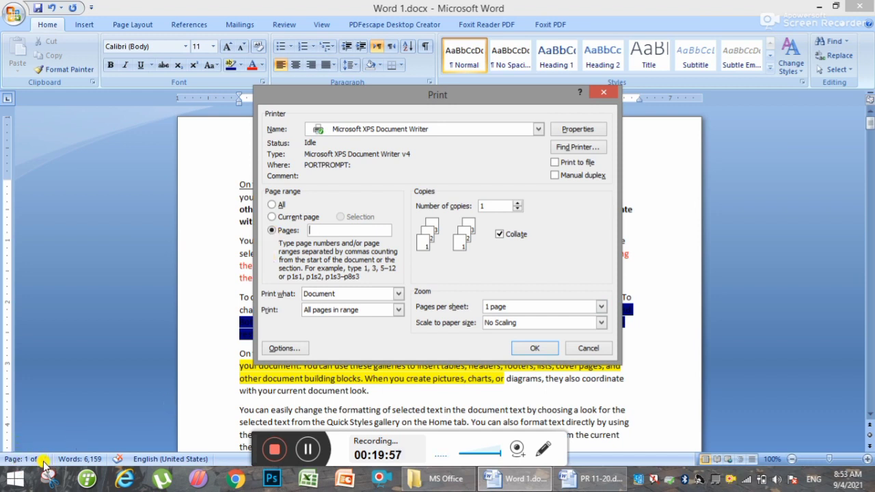
left_click(317, 231)
type("4-6,9,10")
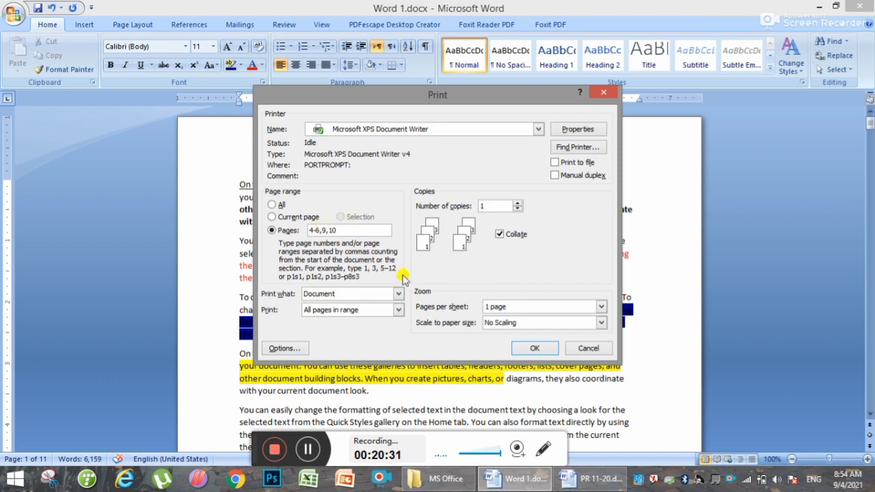
Set the number of copies to print to 3
left_click(517, 204)
left_click(517, 204)
left_click(516, 204)
left_click(517, 204)
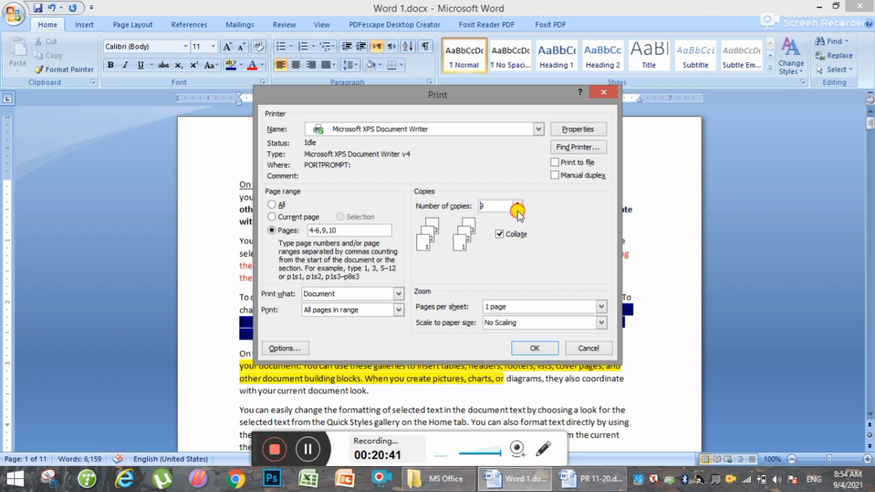
left_click(517, 209)
left_click(517, 209)
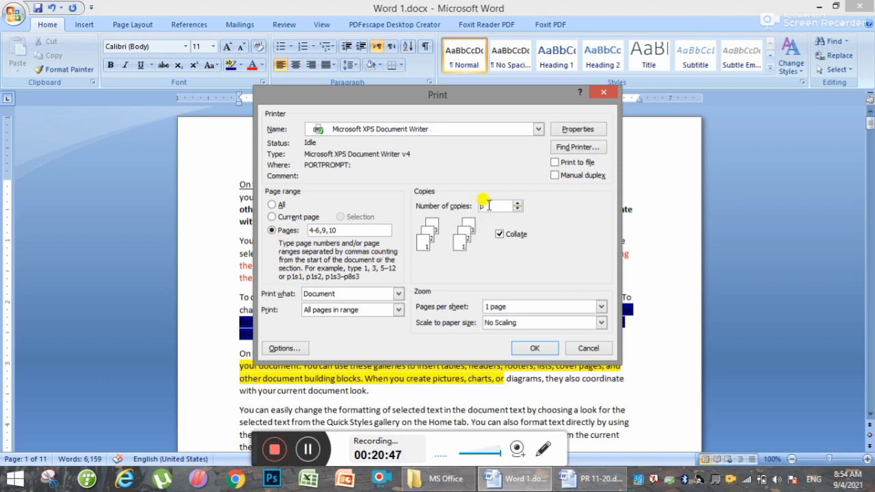
left_click_drag(488, 205, 424, 205)
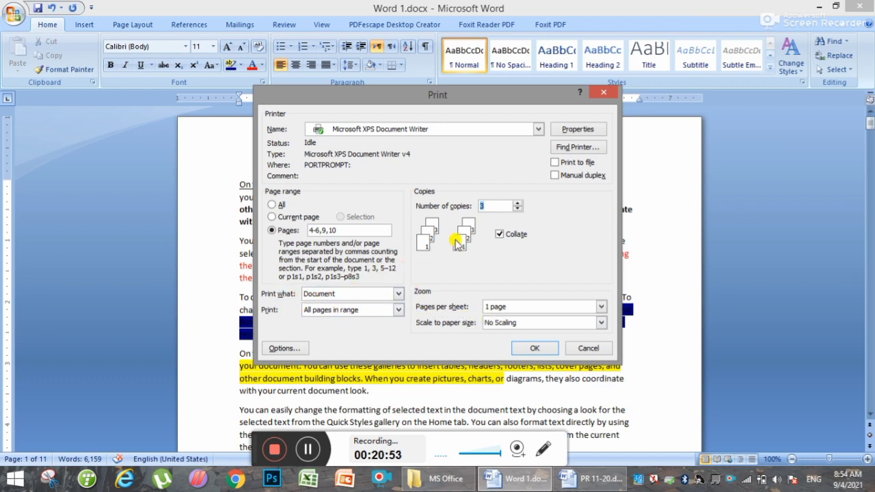
Switch collating off and on to compare the page order of the copies, and close the Print dialog without printing
left_click(501, 235)
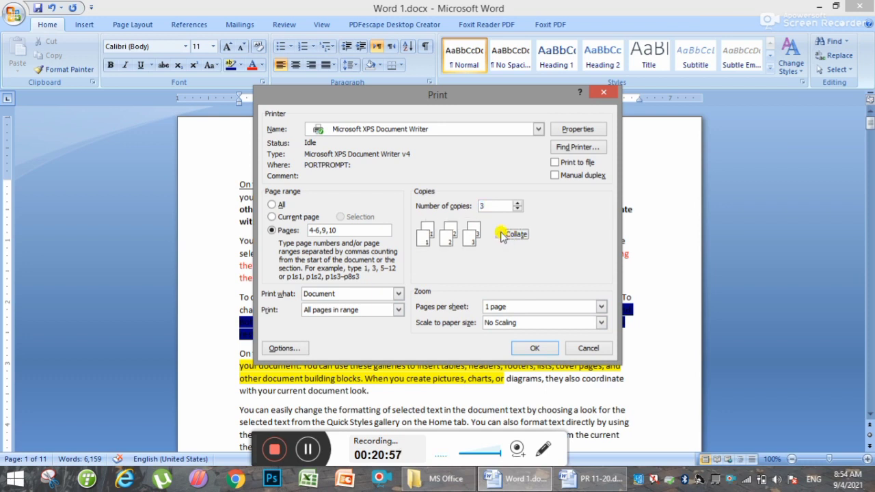
left_click(495, 206)
left_click(501, 234)
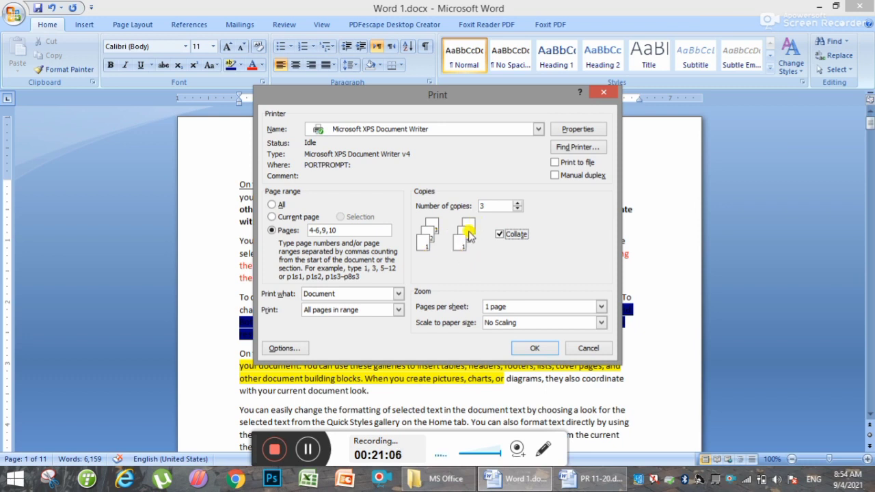
left_click(499, 234)
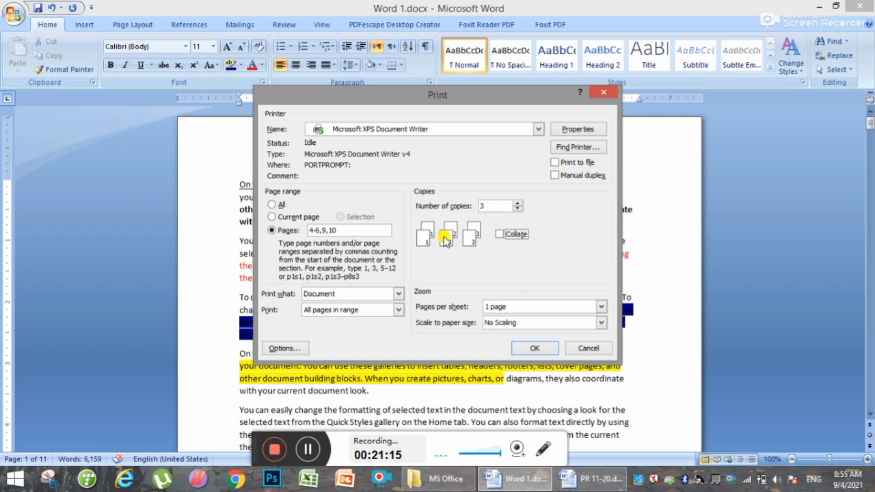
left_click(502, 235)
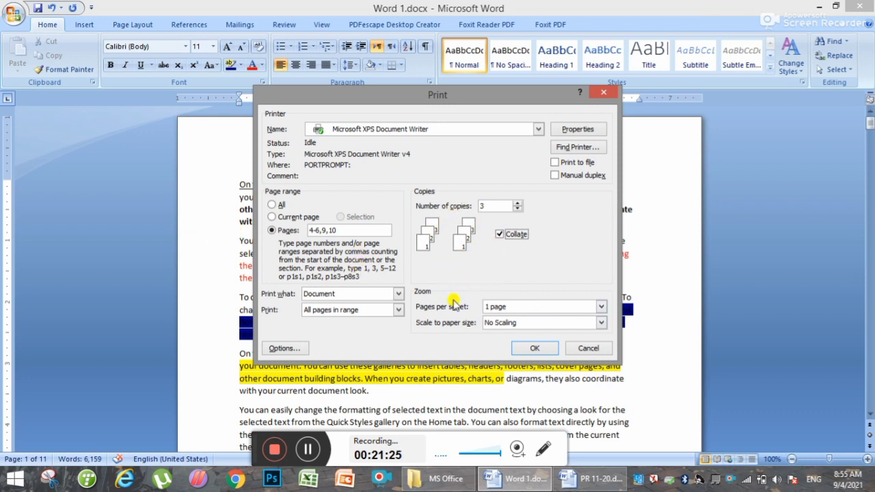
left_click(593, 349)
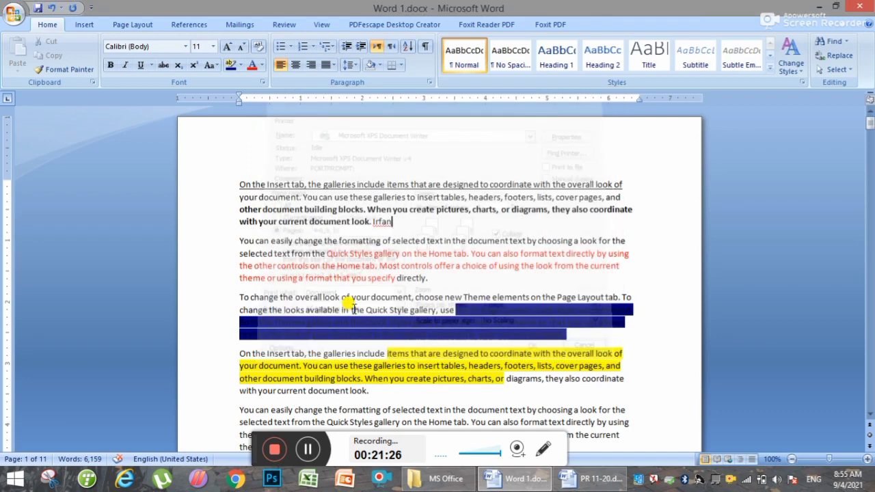
left_click(14, 15)
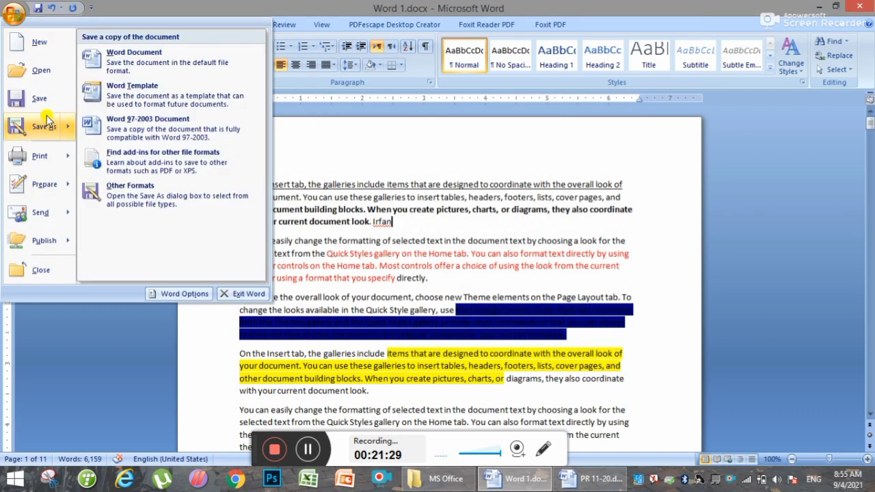
mouse_move(46, 171)
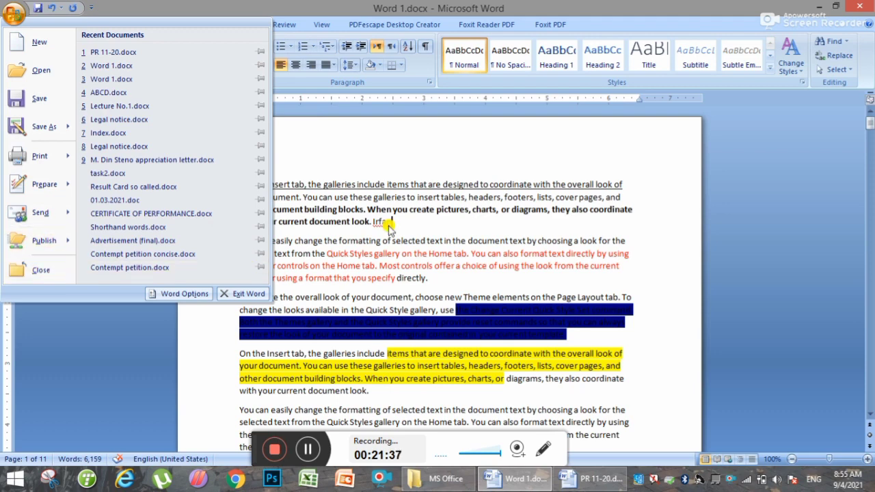
left_click(771, 211)
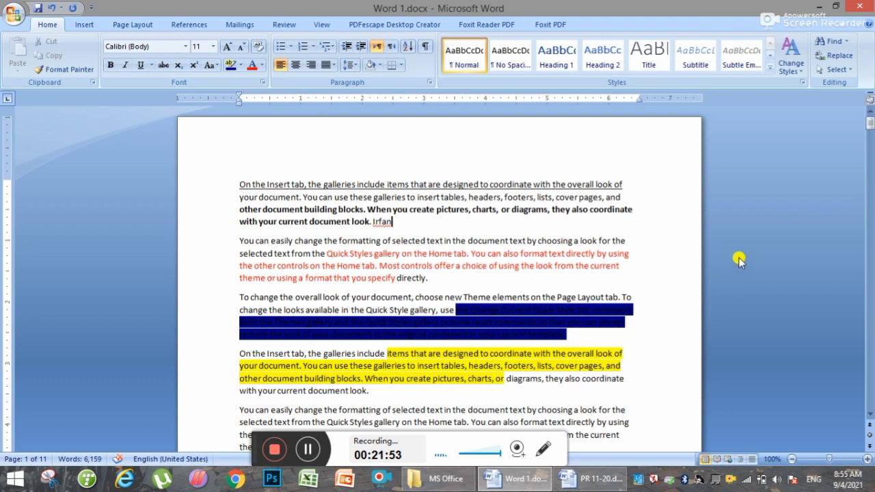
Switch to PR 11-20.docx and close that document, leaving Word 1.docx open
left_click(593, 479)
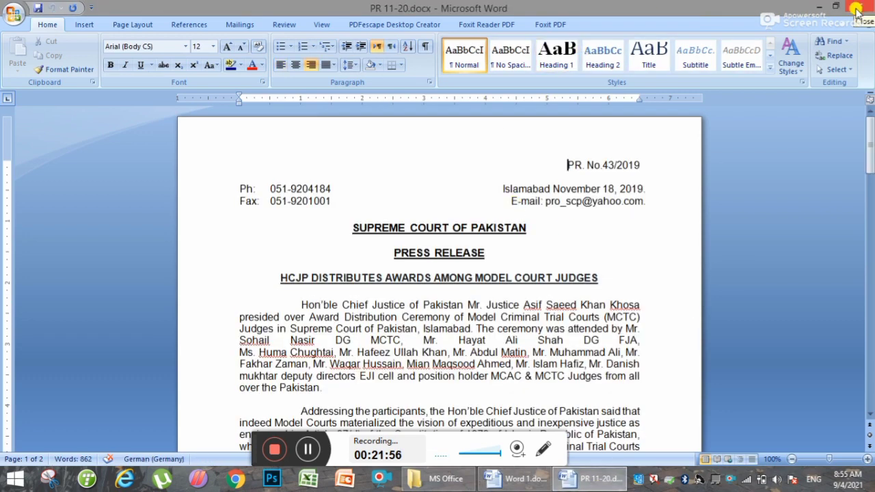
left_click(14, 14)
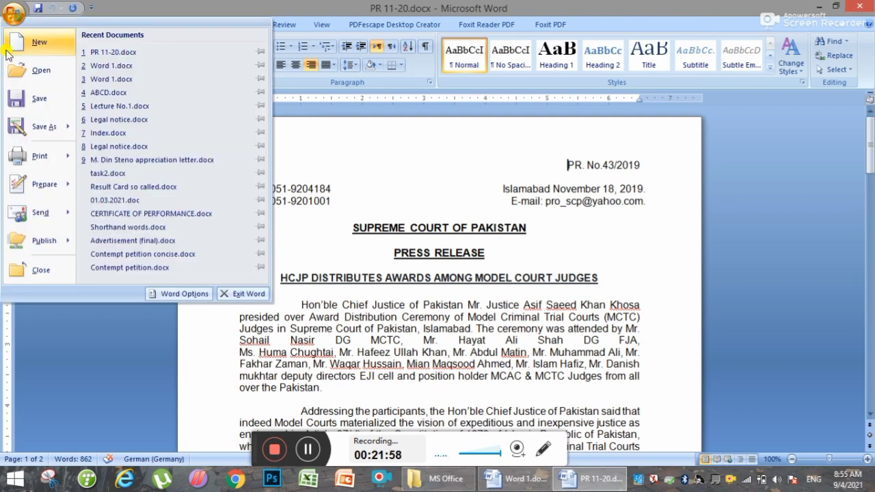
left_click(846, 157)
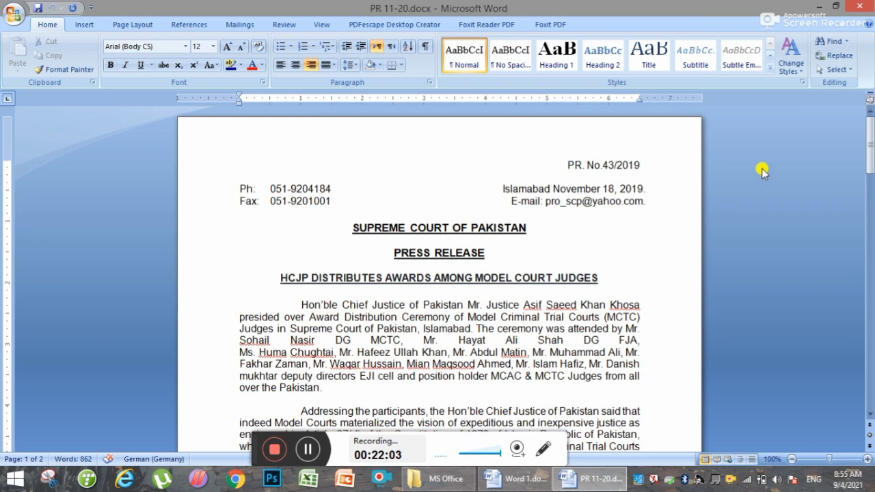
key("alt")
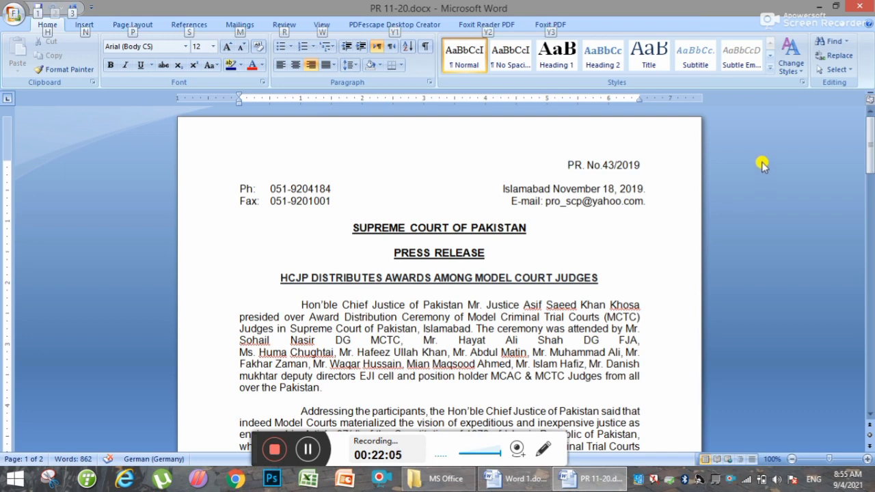
left_click(14, 13)
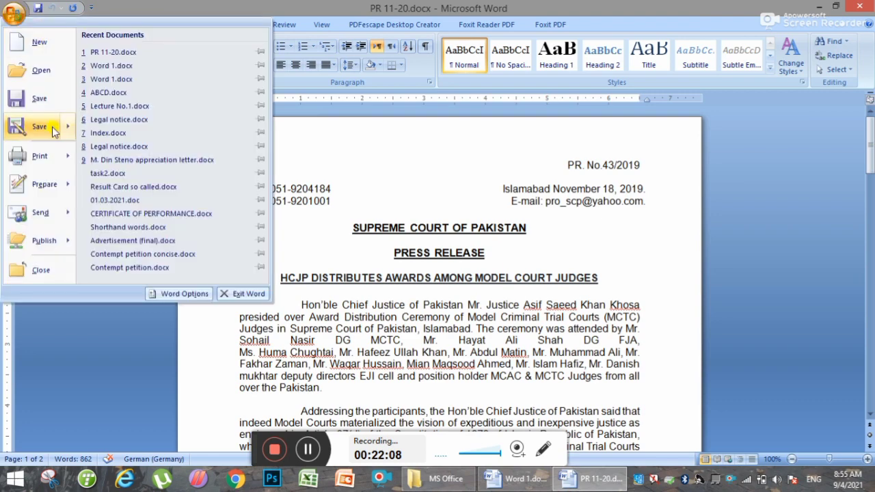
left_click(35, 272)
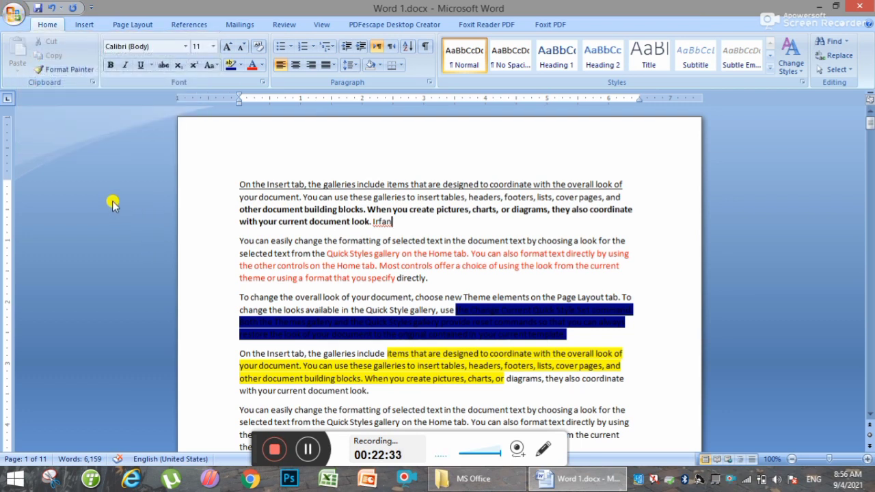
left_click(9, 14)
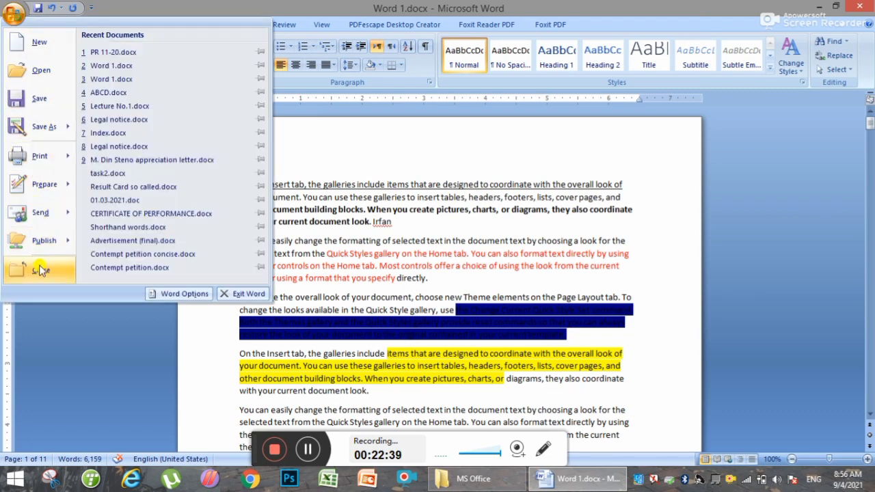
left_click(66, 345)
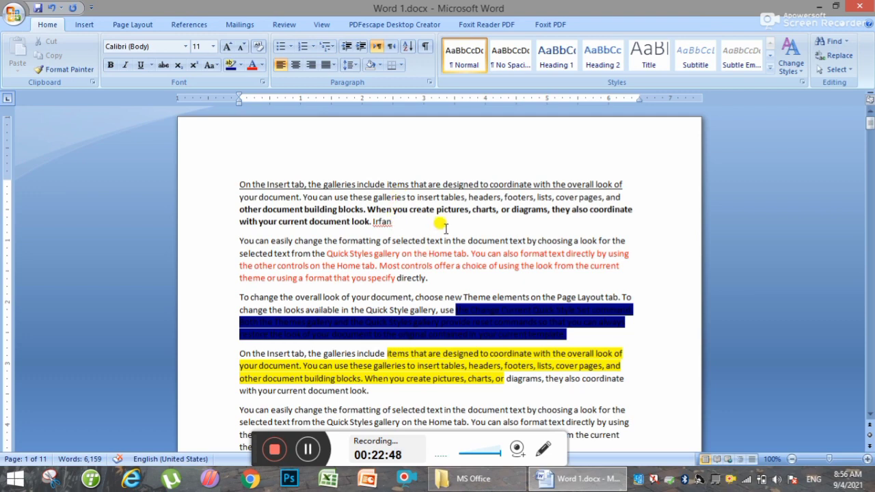
Create a new blank document and fill it with sample text using =rand(100)
key("ctrl+n")
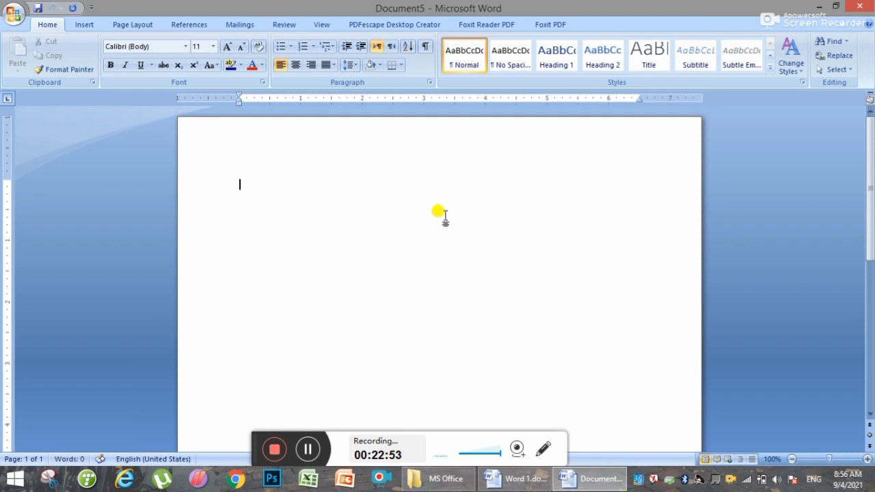
type("=")
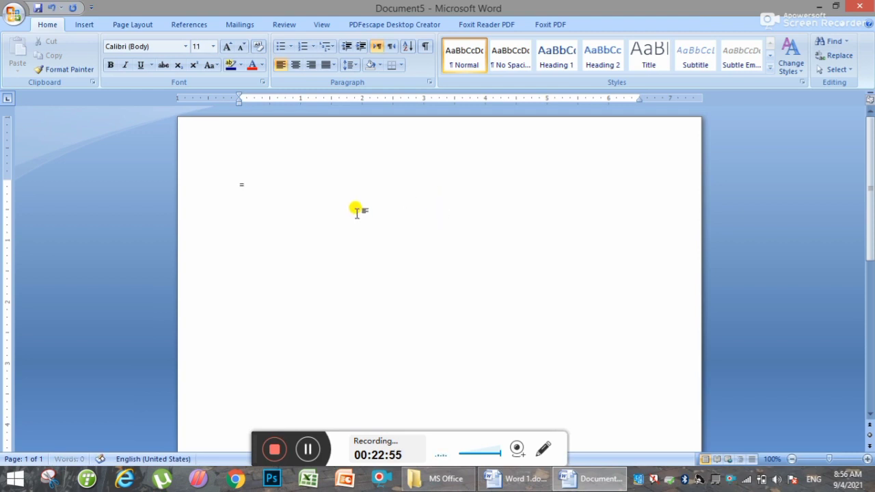
type("rand")
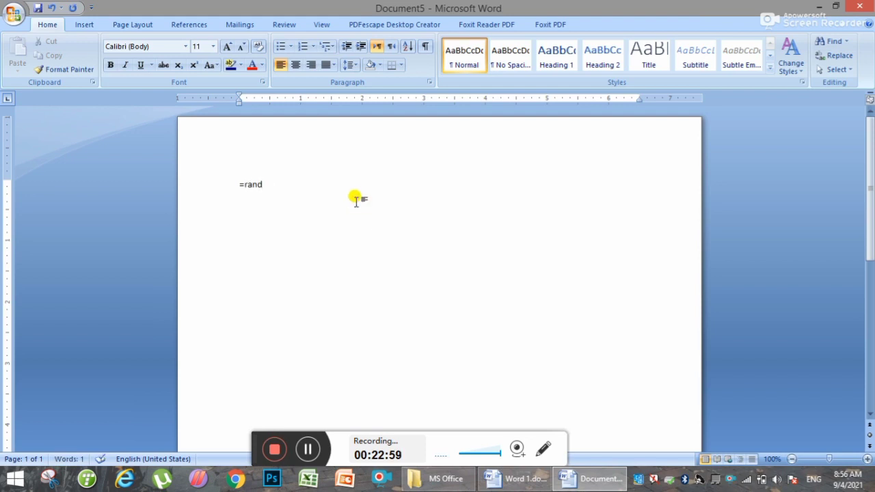
type("(")
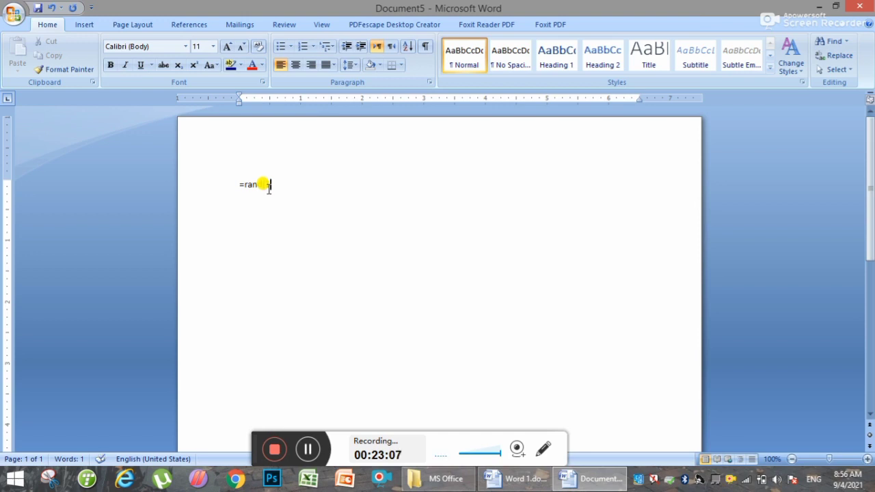
type("100")
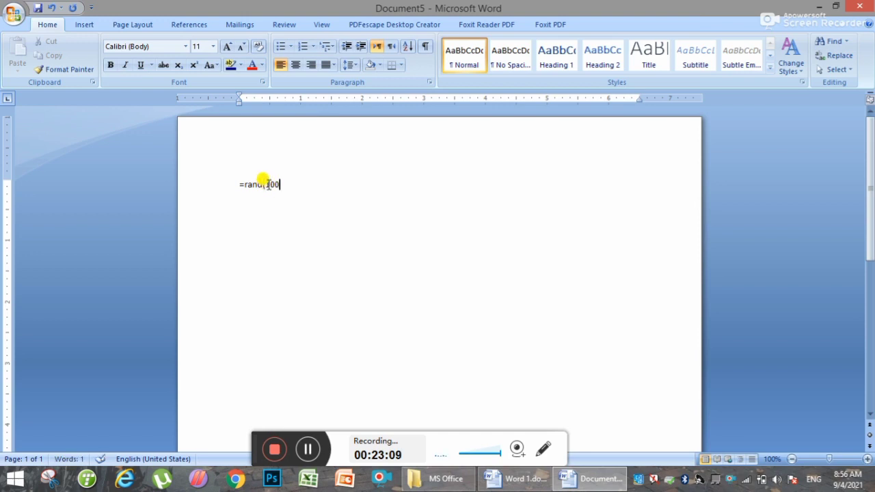
type(")")
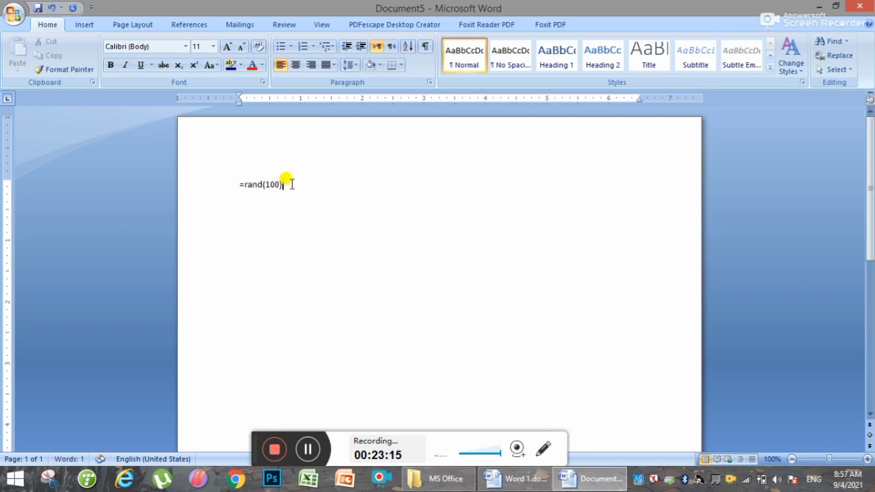
key("Return")
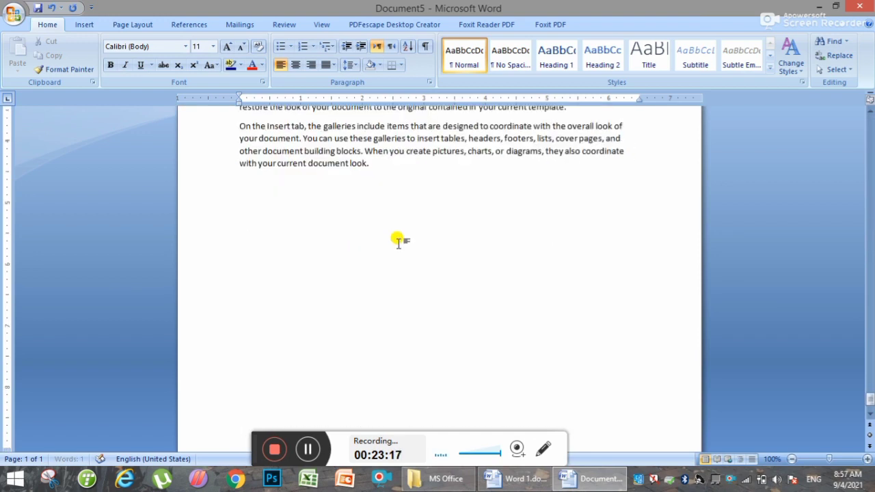